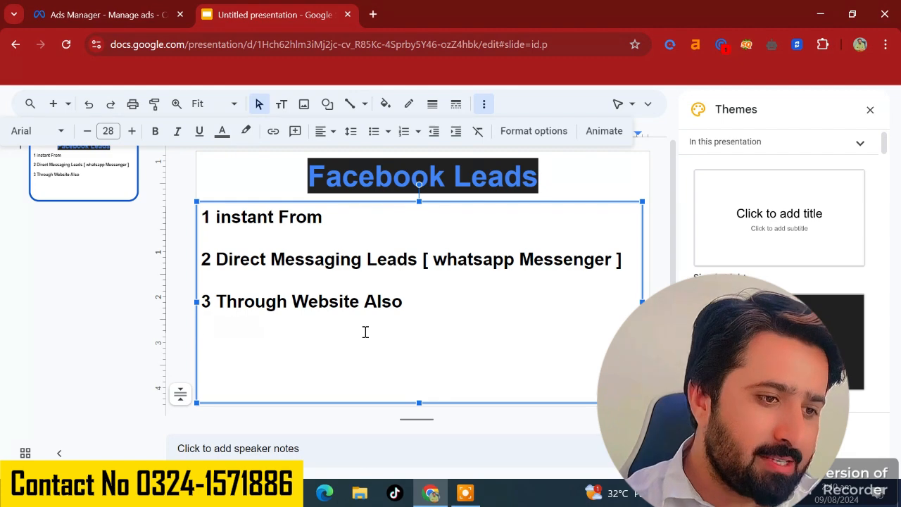
- Switch to Ads Manager and create a Leads campaign using the Manual leads campaign setup
{"action": "left_click", "coordinate": [136, 14]}
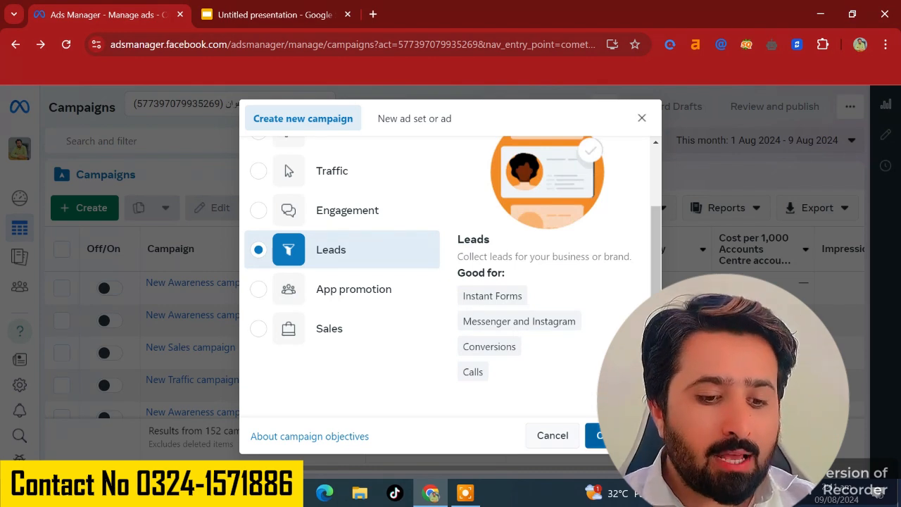
{"action": "left_click", "coordinate": [598, 435]}
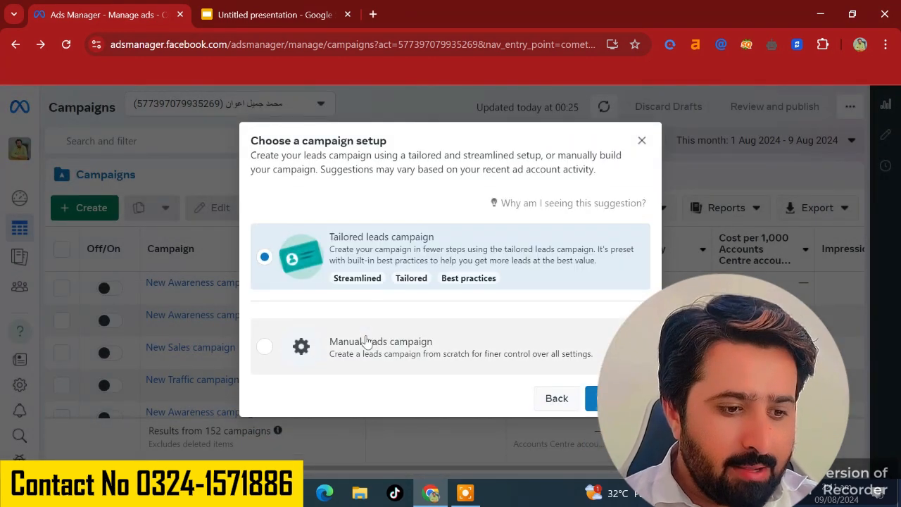
{"action": "left_click", "coordinate": [366, 343]}
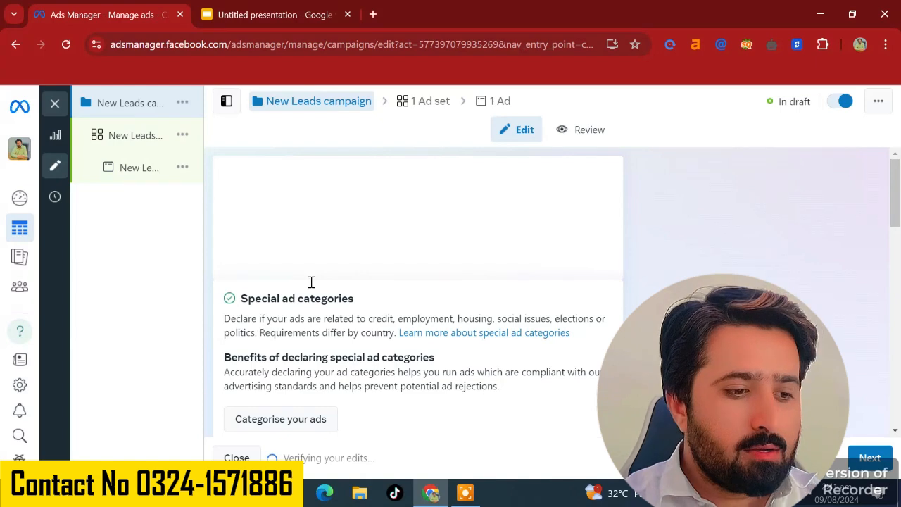
- Review the campaign's special ad categories, details, budget and A/B test settings, and proceed to the ad set
{"action": "scroll", "coordinate": [412, 284], "scroll_direction": "down", "scroll_amount": 2}
{"action": "scroll", "coordinate": [323, 348], "scroll_direction": "down", "scroll_amount": 2}
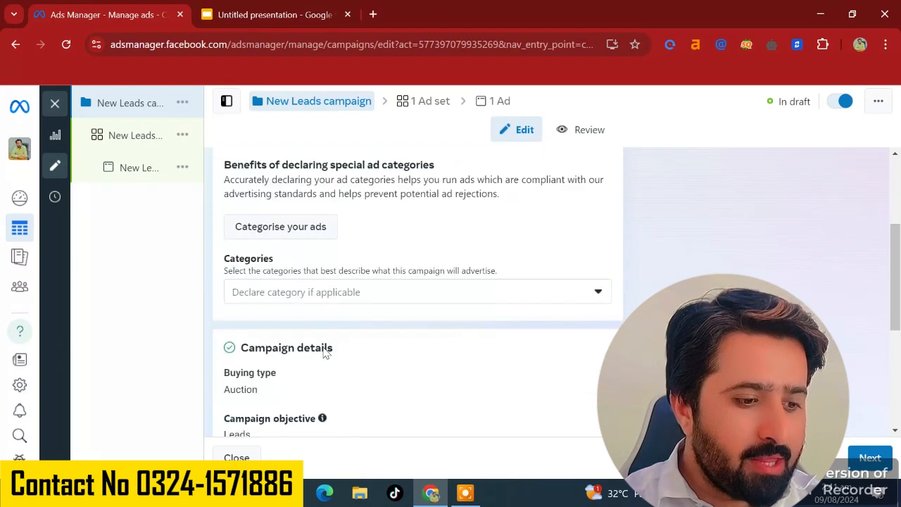
{"action": "scroll", "coordinate": [321, 342], "scroll_direction": "down", "scroll_amount": 2}
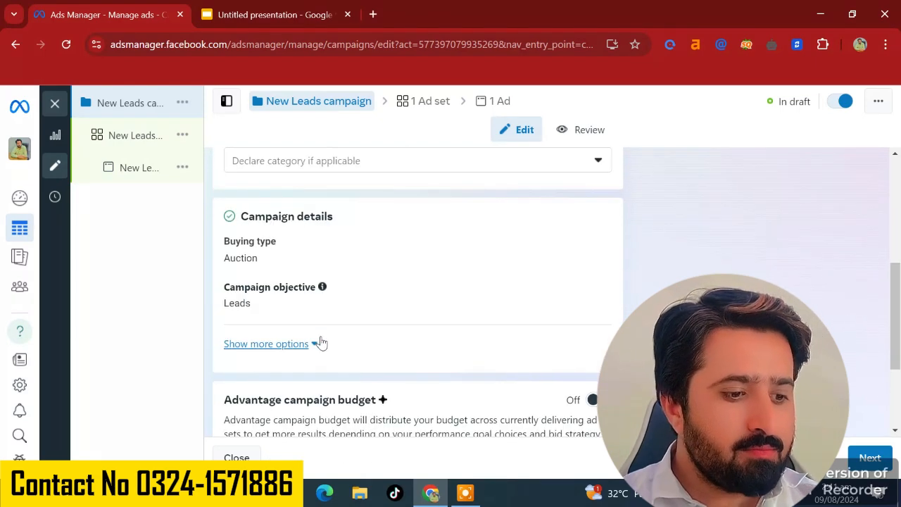
{"action": "scroll", "coordinate": [485, 354], "scroll_direction": "down", "scroll_amount": 3}
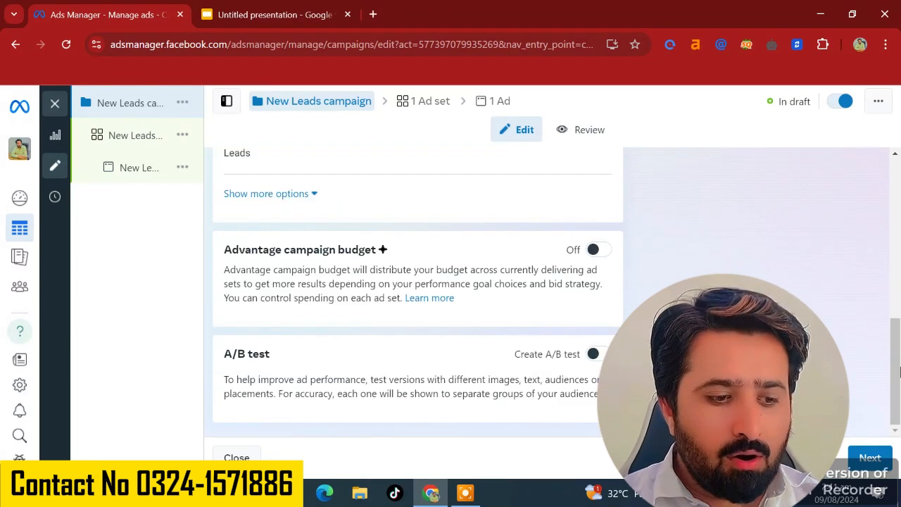
{"action": "left_click", "coordinate": [870, 457]}
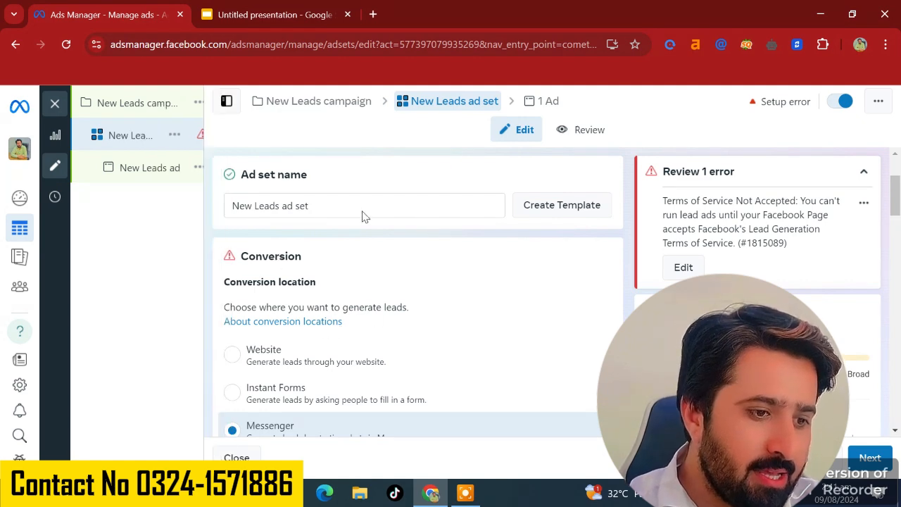
- Choose Website as the ad set's conversion location
{"action": "scroll", "coordinate": [352, 211], "scroll_direction": "down", "scroll_amount": 2}
{"action": "scroll", "coordinate": [331, 194], "scroll_direction": "up", "scroll_amount": 1}
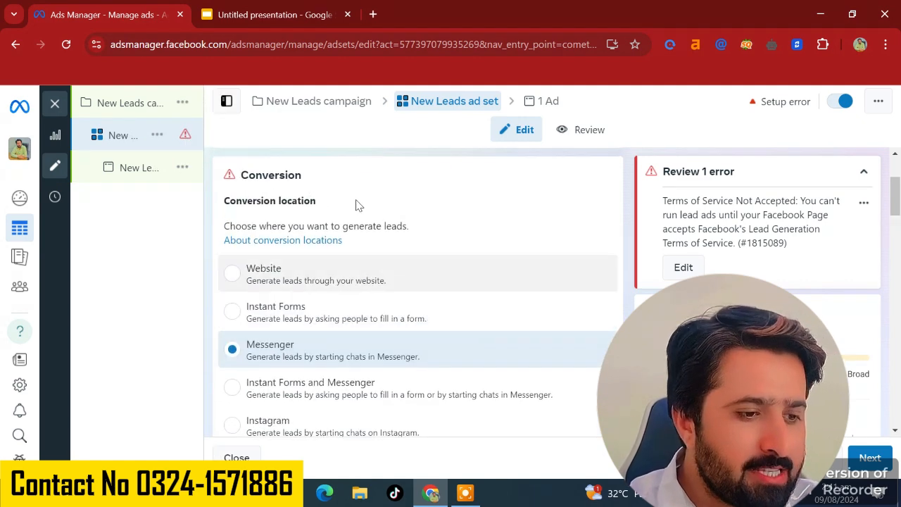
{"action": "scroll", "coordinate": [356, 204], "scroll_direction": "up", "scroll_amount": 2}
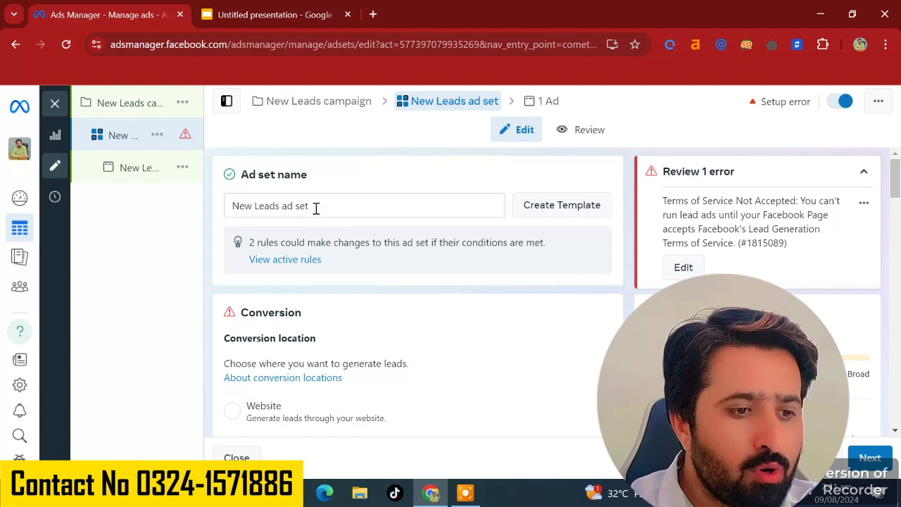
{"action": "left_click", "coordinate": [315, 207]}
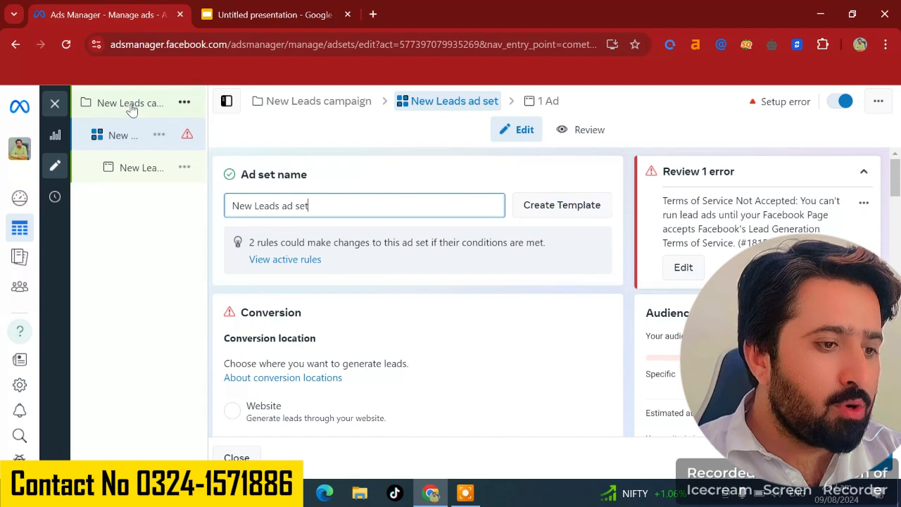
{"action": "mouse_move", "coordinate": [162, 105]}
{"action": "scroll", "coordinate": [385, 195], "scroll_direction": "down", "scroll_amount": 2}
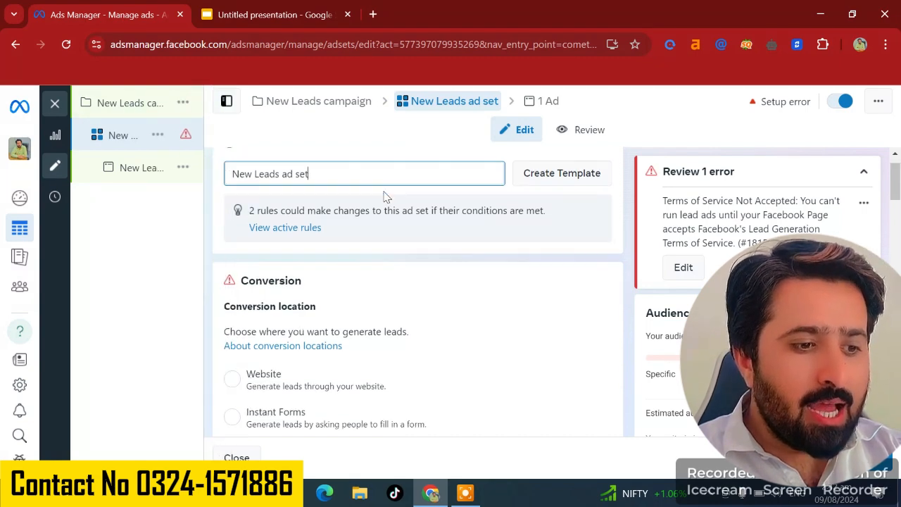
{"action": "scroll", "coordinate": [385, 196], "scroll_direction": "down", "scroll_amount": 1}
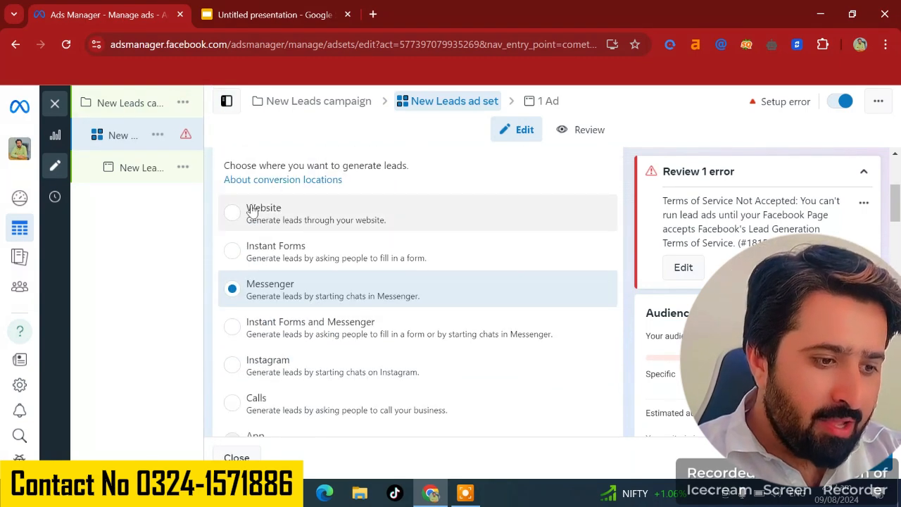
{"action": "left_click", "coordinate": [235, 214]}
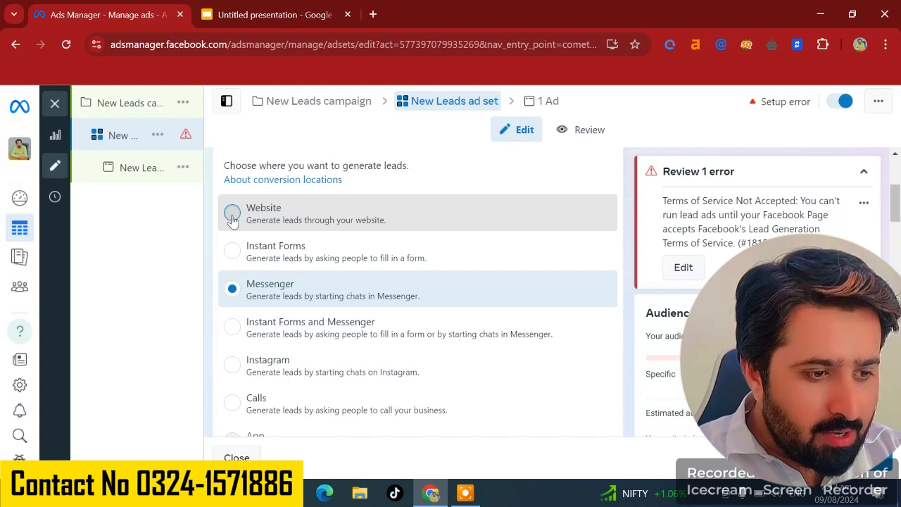
{"action": "left_click", "coordinate": [233, 216]}
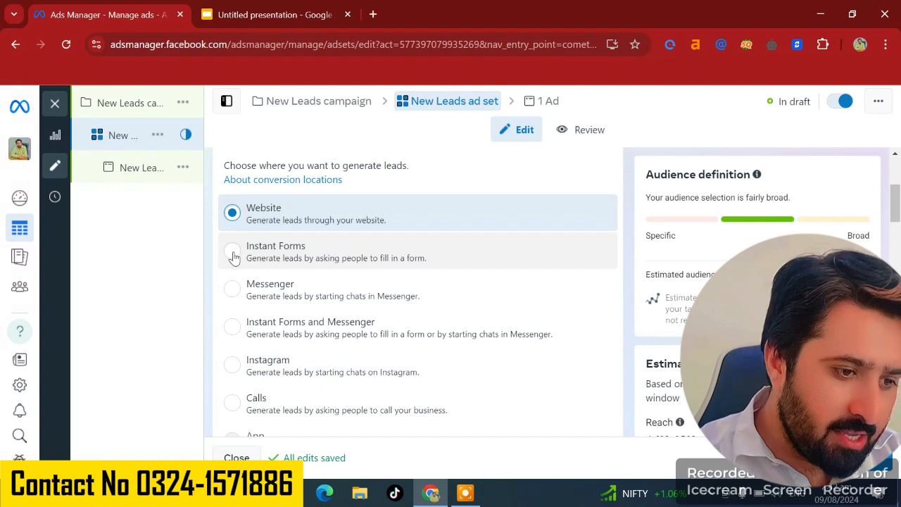
- Set the ad set's conversion location to Instant Forms
{"action": "left_click", "coordinate": [273, 254]}
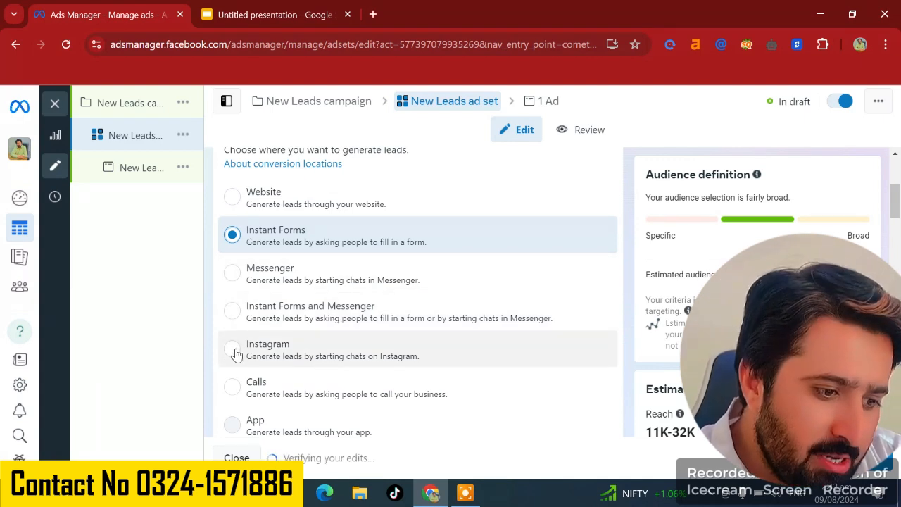
{"action": "scroll", "coordinate": [237, 353], "scroll_direction": "down", "scroll_amount": 1}
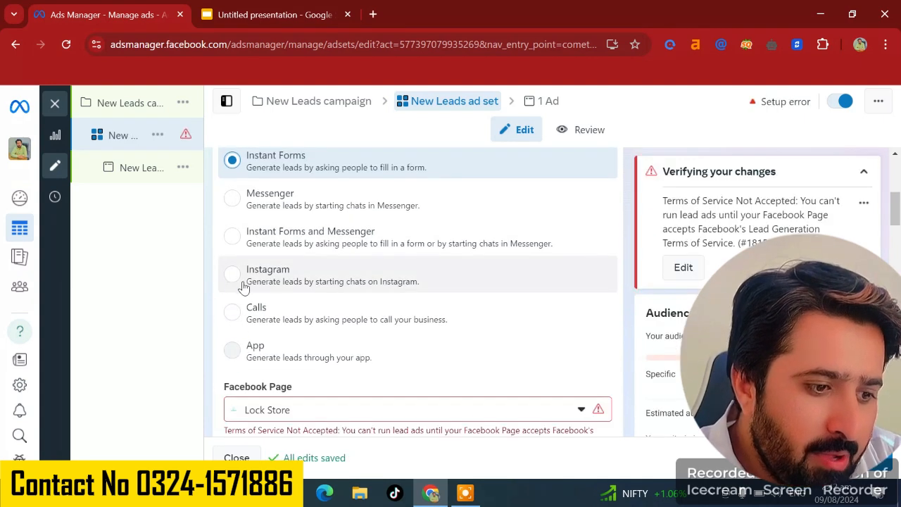
{"action": "scroll", "coordinate": [326, 302], "scroll_direction": "down", "scroll_amount": 1}
{"action": "scroll", "coordinate": [326, 303], "scroll_direction": "up", "scroll_amount": 3}
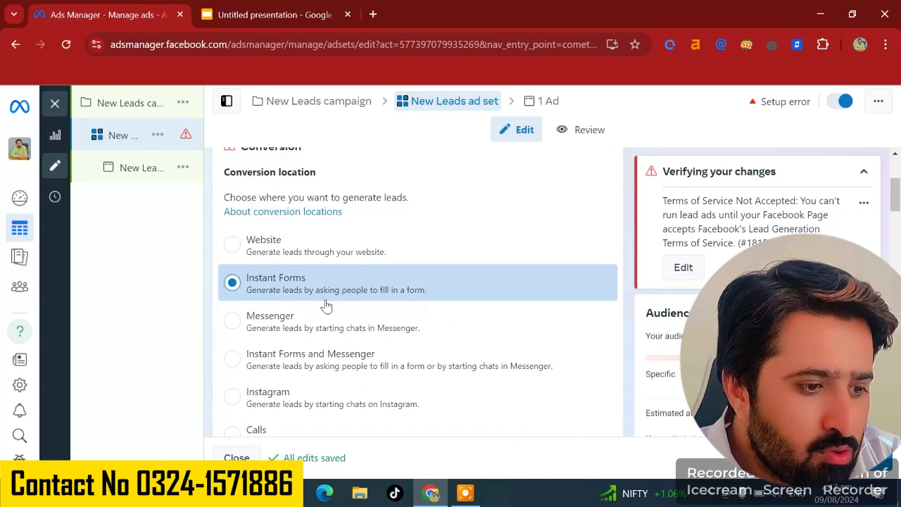
- Set the ad set's performance goal to Maximise number of conversion leads
{"action": "scroll", "coordinate": [324, 296], "scroll_direction": "down", "scroll_amount": 5}
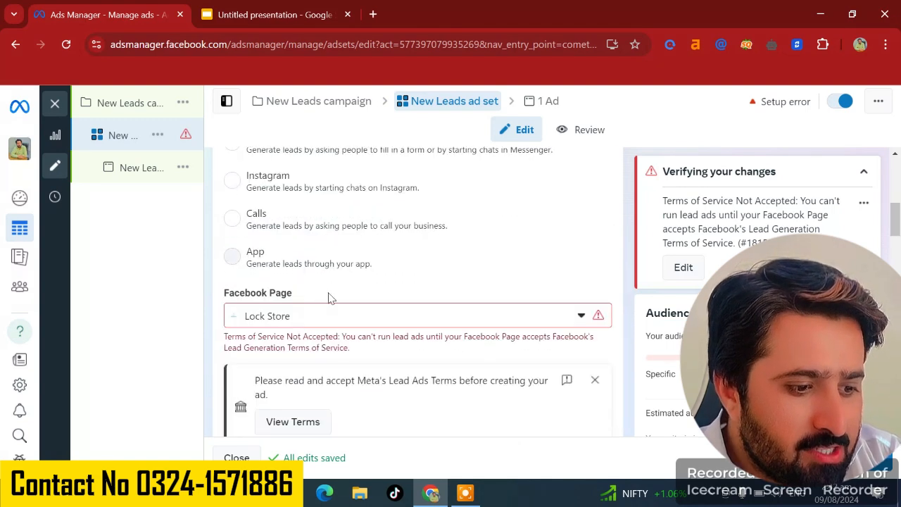
{"action": "scroll", "coordinate": [328, 293], "scroll_direction": "up", "scroll_amount": 1}
{"action": "scroll", "coordinate": [329, 299], "scroll_direction": "down", "scroll_amount": 2}
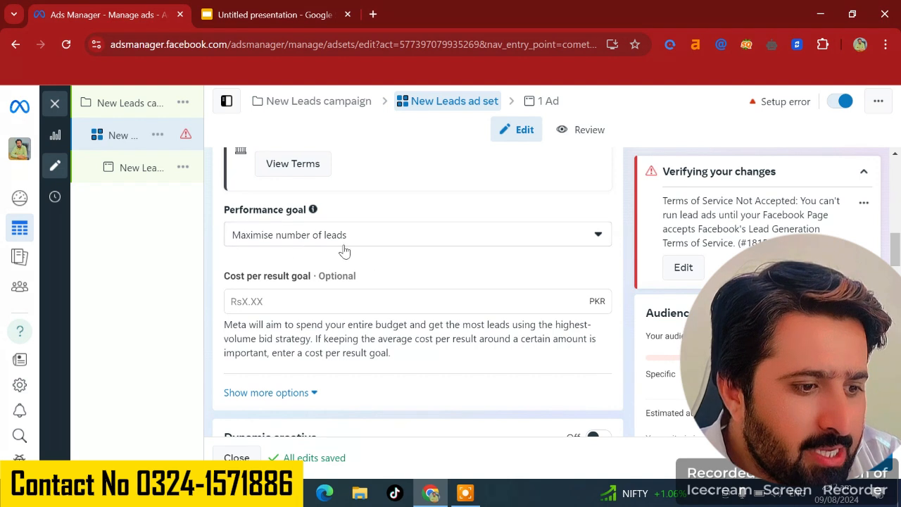
{"action": "left_click", "coordinate": [365, 238]}
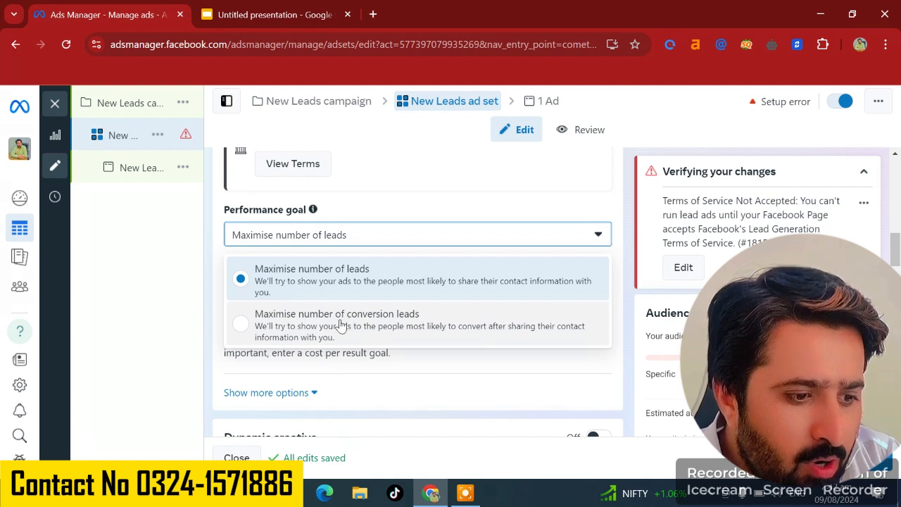
{"action": "left_click", "coordinate": [339, 321]}
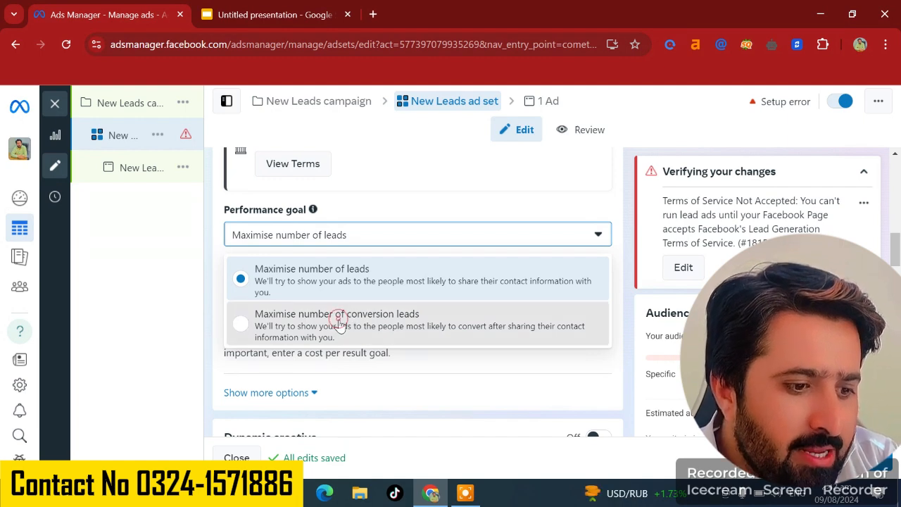
{"action": "left_click", "coordinate": [244, 323]}
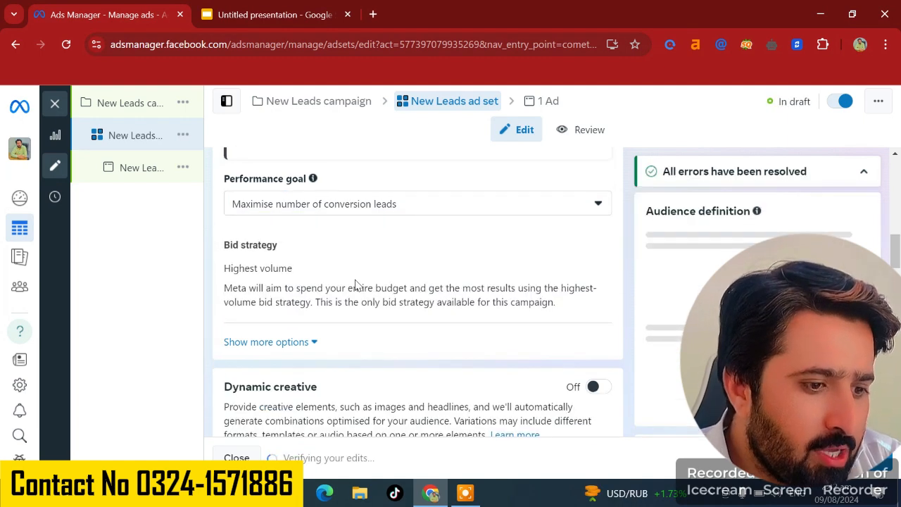
- Turn on Dynamic creative for the ad set and accept the notice about disabled settings
{"action": "scroll", "coordinate": [345, 287], "scroll_direction": "down", "scroll_amount": 1}
{"action": "scroll", "coordinate": [344, 292], "scroll_direction": "down", "scroll_amount": 3}
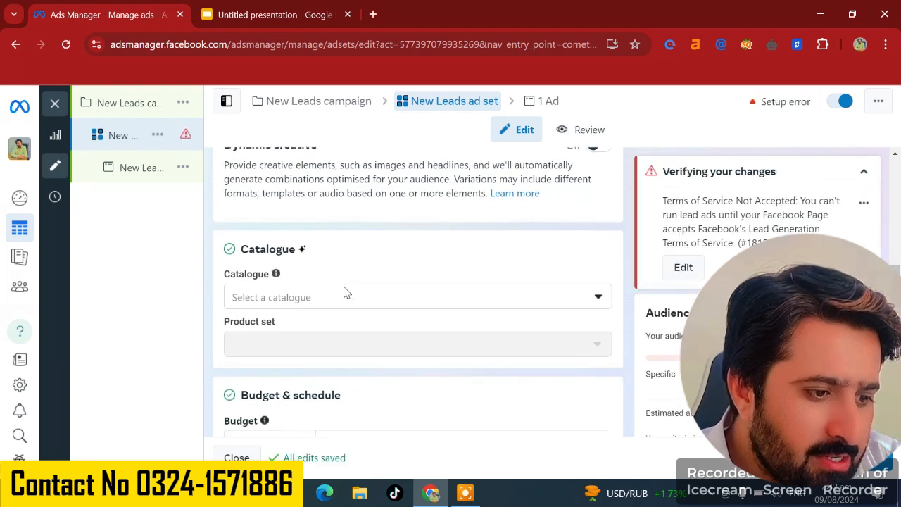
{"action": "scroll", "coordinate": [345, 288], "scroll_direction": "up", "scroll_amount": 2}
{"action": "scroll", "coordinate": [344, 287], "scroll_direction": "down", "scroll_amount": 1}
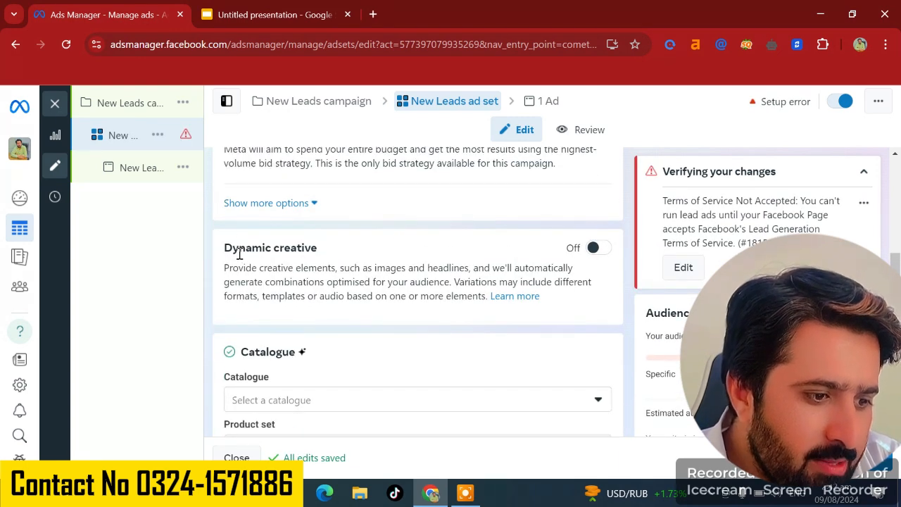
{"action": "left_click", "coordinate": [596, 249]}
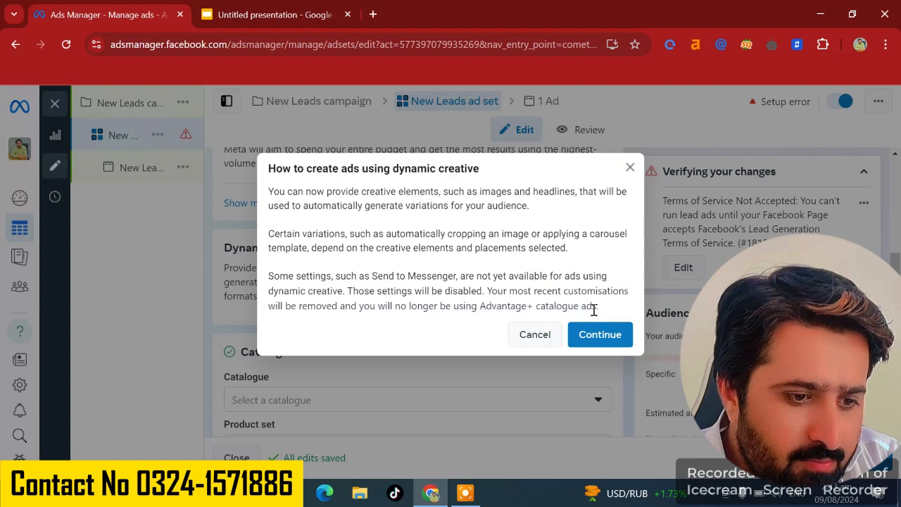
{"action": "left_click", "coordinate": [595, 335]}
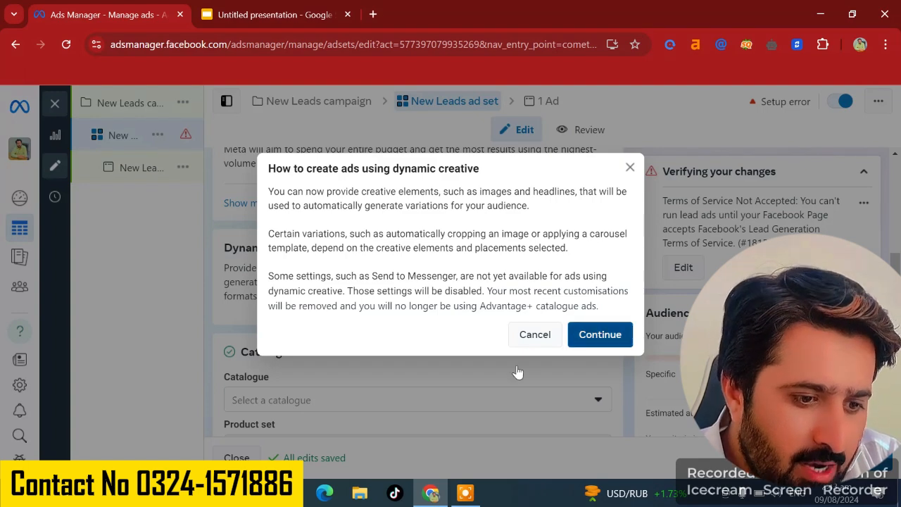
- Review the ad set's dynamic creative, budget, schedule, budget scheduling and audience location settings
{"action": "scroll", "coordinate": [483, 314], "scroll_direction": "down", "scroll_amount": 1}
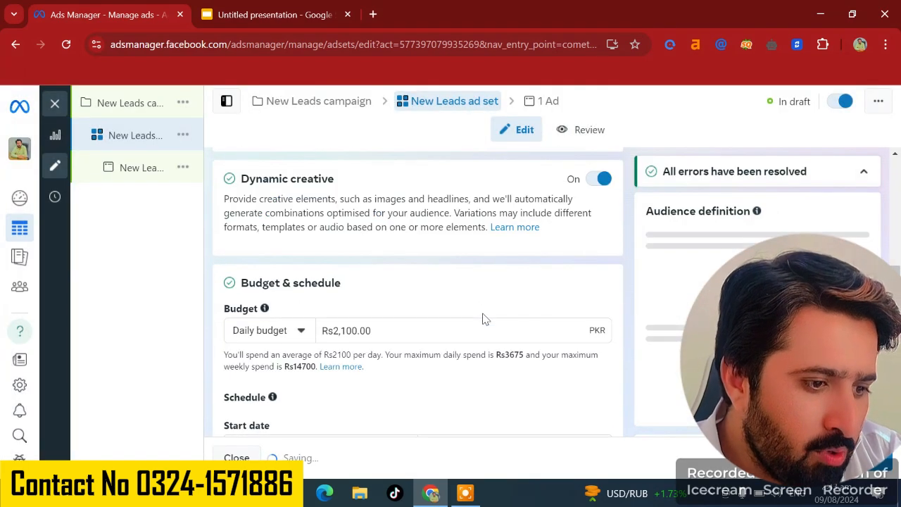
{"action": "scroll", "coordinate": [484, 314], "scroll_direction": "down", "scroll_amount": 1}
{"action": "scroll", "coordinate": [361, 296], "scroll_direction": "up", "scroll_amount": 1}
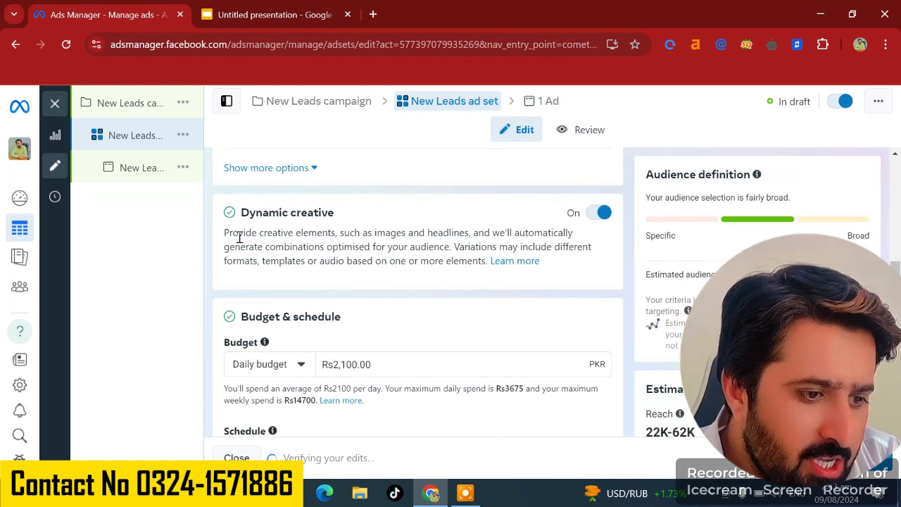
{"action": "scroll", "coordinate": [395, 289], "scroll_direction": "down", "scroll_amount": 2}
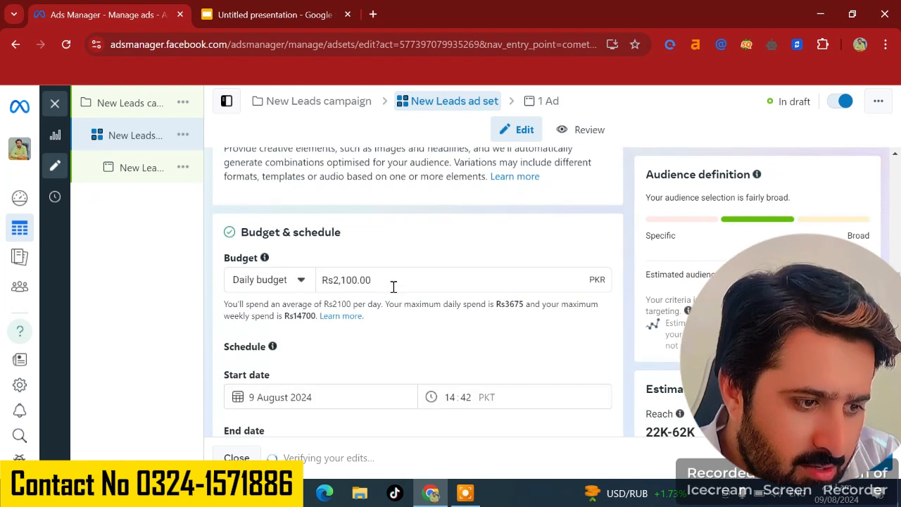
{"action": "scroll", "coordinate": [395, 292], "scroll_direction": "down", "scroll_amount": 5}
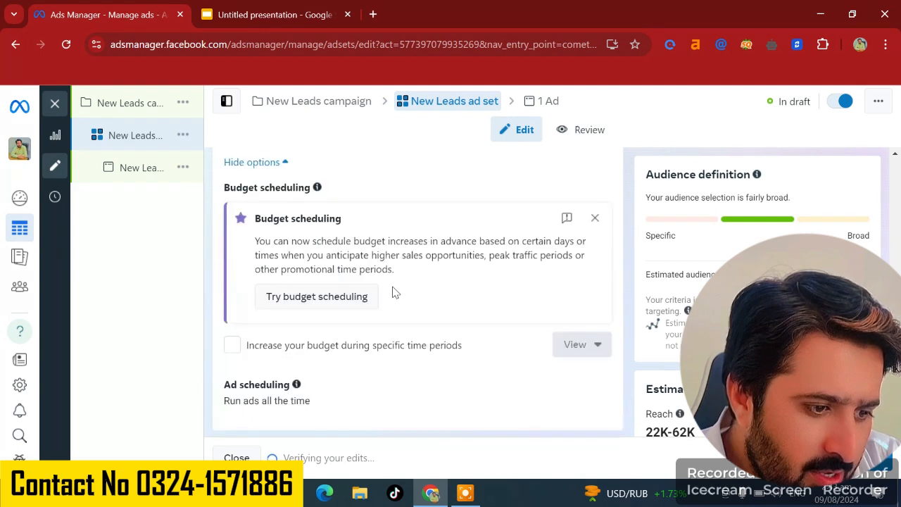
{"action": "scroll", "coordinate": [394, 292], "scroll_direction": "down", "scroll_amount": 2}
{"action": "mouse_move", "coordinate": [284, 301]}
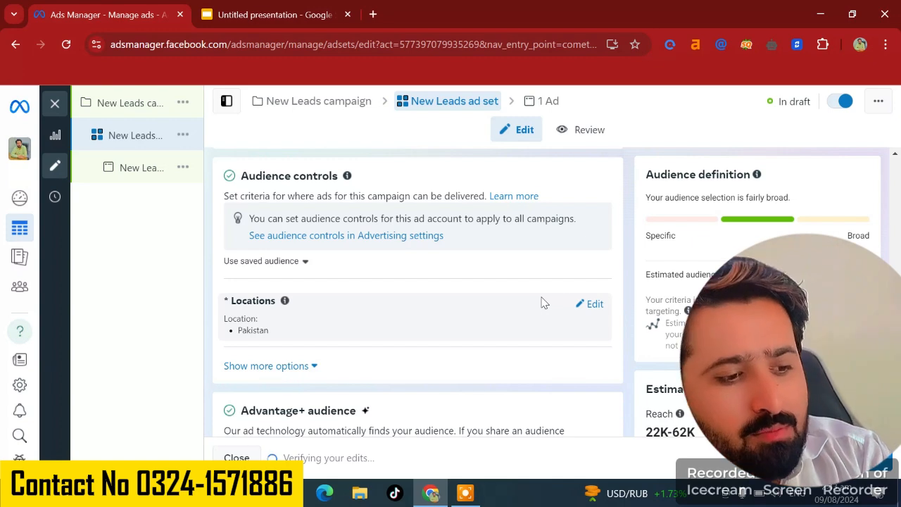
{"action": "scroll", "coordinate": [510, 324], "scroll_direction": "down", "scroll_amount": 2}
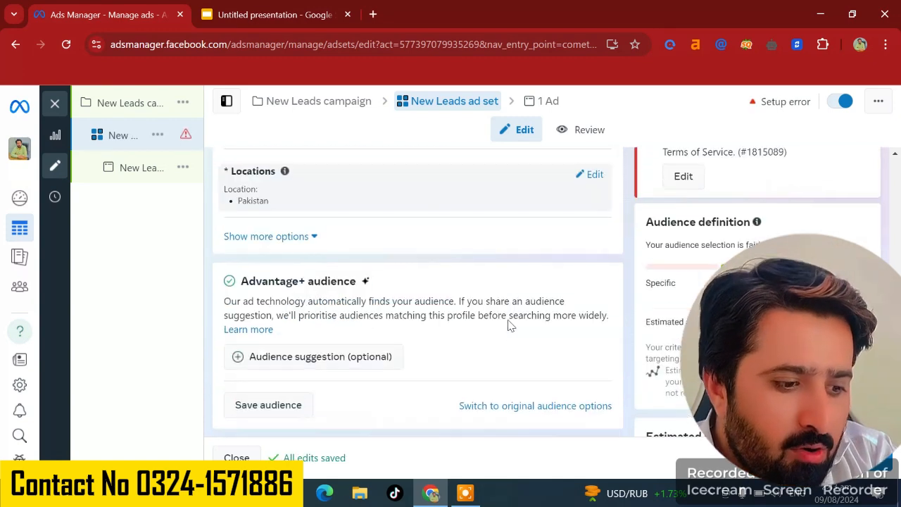
- Edit the ad set's placements, switch them to Manual placements and look over the devices and platforms offered
{"action": "scroll", "coordinate": [509, 324], "scroll_direction": "down", "scroll_amount": 1}
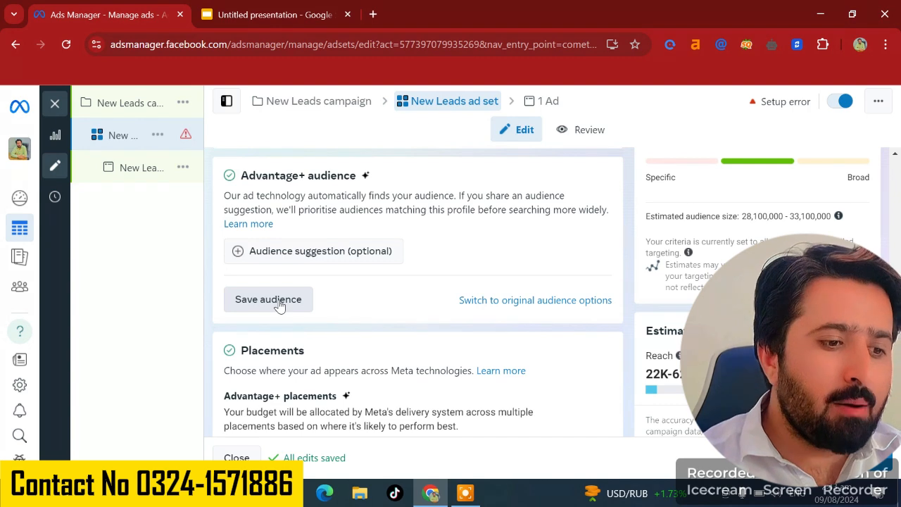
{"action": "scroll", "coordinate": [508, 256], "scroll_direction": "down", "scroll_amount": 1}
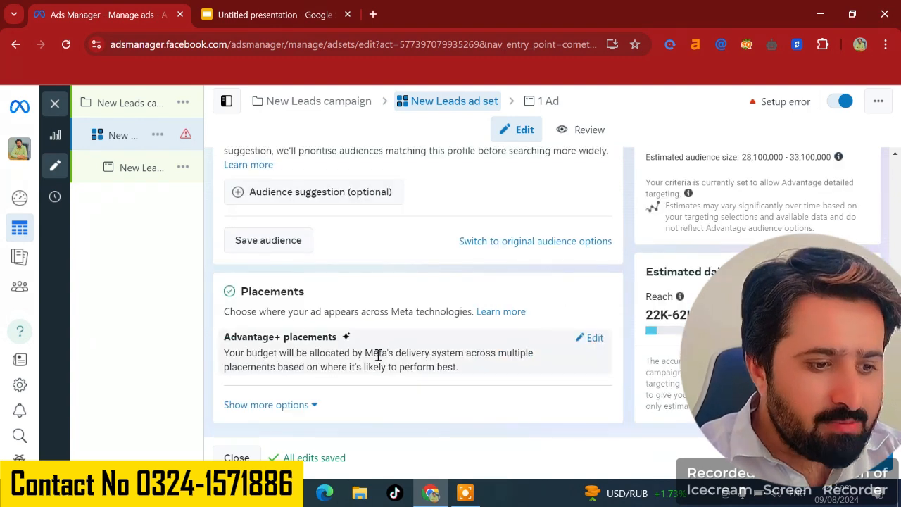
{"action": "left_click", "coordinate": [593, 339]}
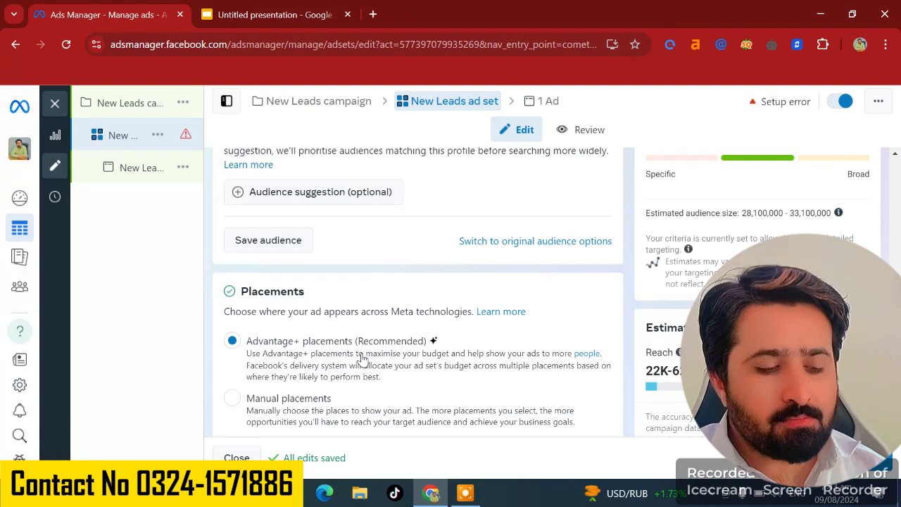
{"action": "scroll", "coordinate": [260, 383], "scroll_direction": "down", "scroll_amount": 1}
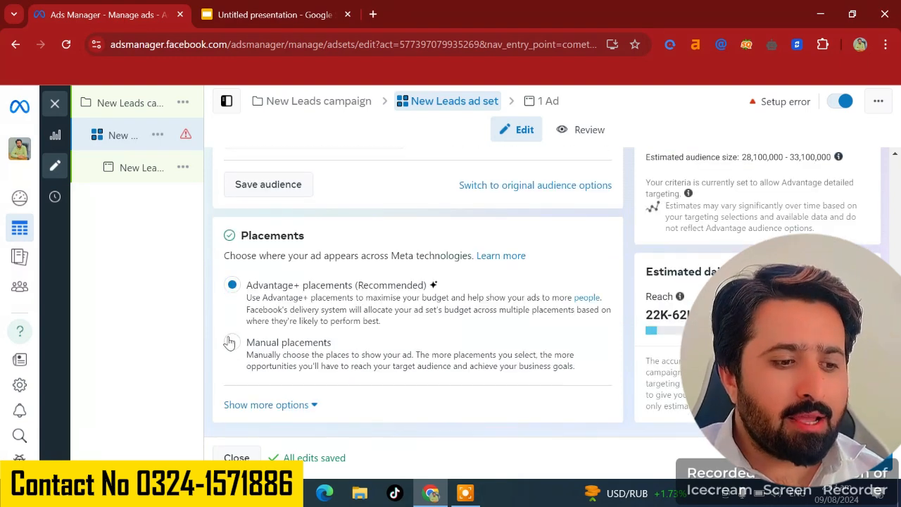
{"action": "left_click", "coordinate": [341, 378]}
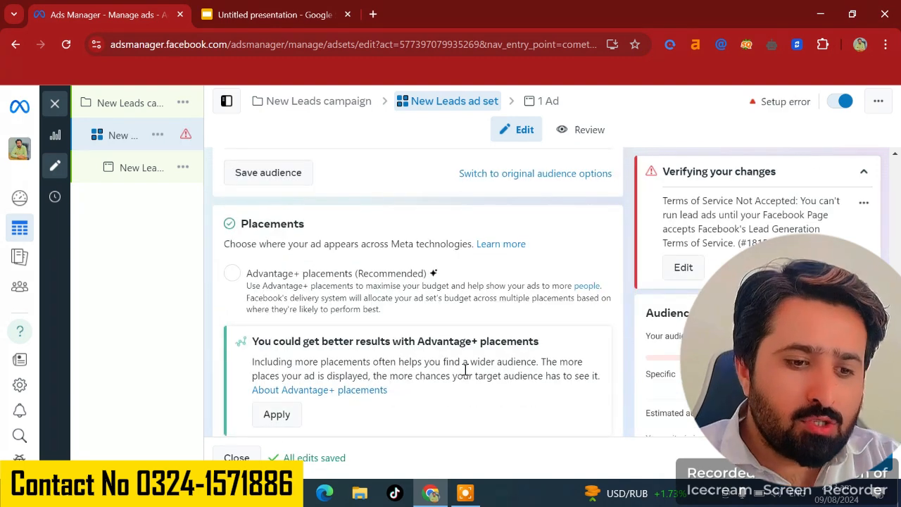
{"action": "scroll", "coordinate": [465, 371], "scroll_direction": "down", "scroll_amount": 2}
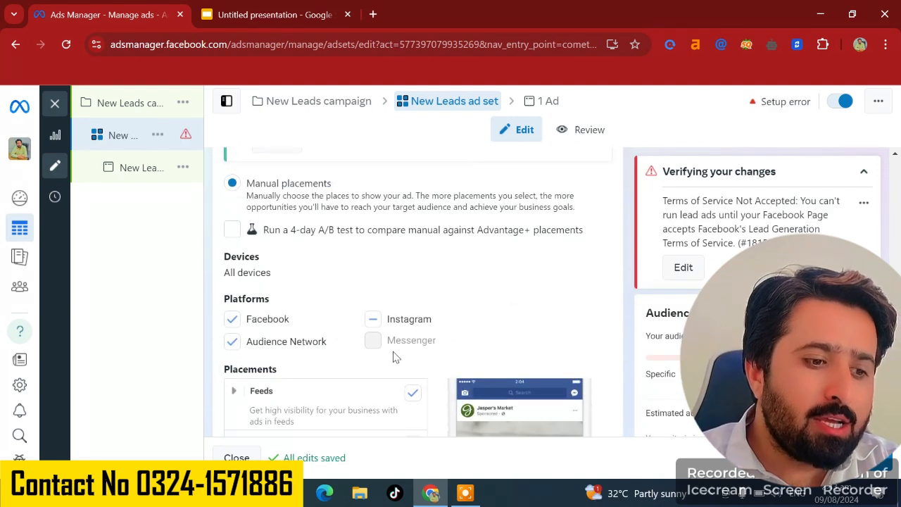
- Switch the ad set's placements back to Advantage+ placements (Recommended)
{"action": "scroll", "coordinate": [296, 274], "scroll_direction": "up", "scroll_amount": 2}
{"action": "scroll", "coordinate": [314, 287], "scroll_direction": "up", "scroll_amount": 2}
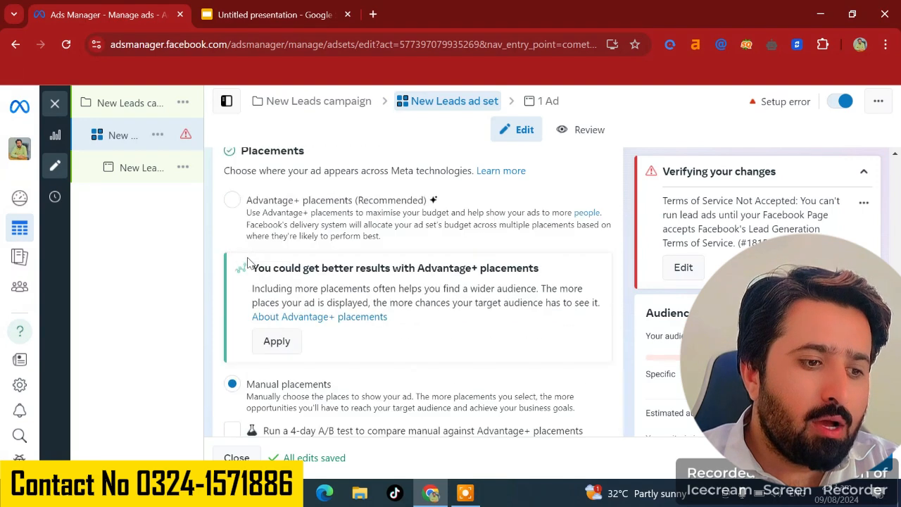
{"action": "left_click", "coordinate": [233, 215]}
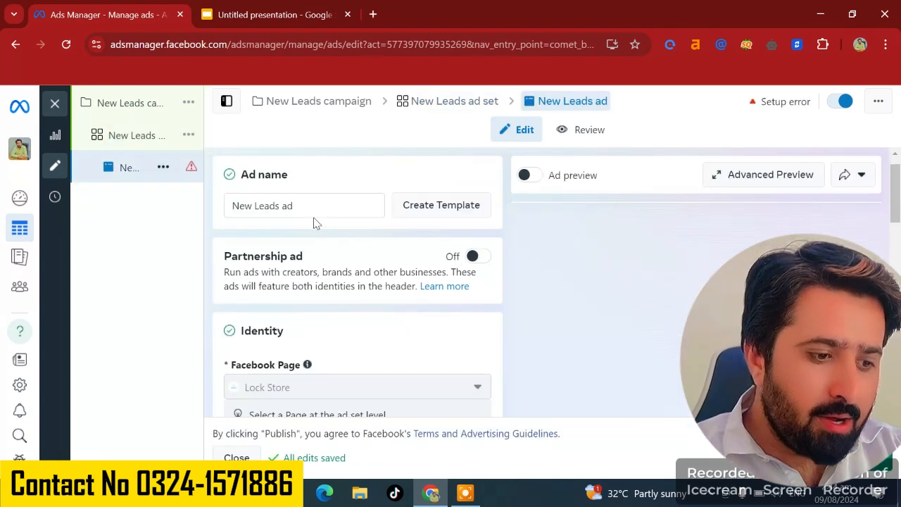
- Review the New Leads ad's partnership, identity, format, multi-advertiser and ad creative media settings
{"action": "scroll", "coordinate": [314, 223], "scroll_direction": "down", "scroll_amount": 1}
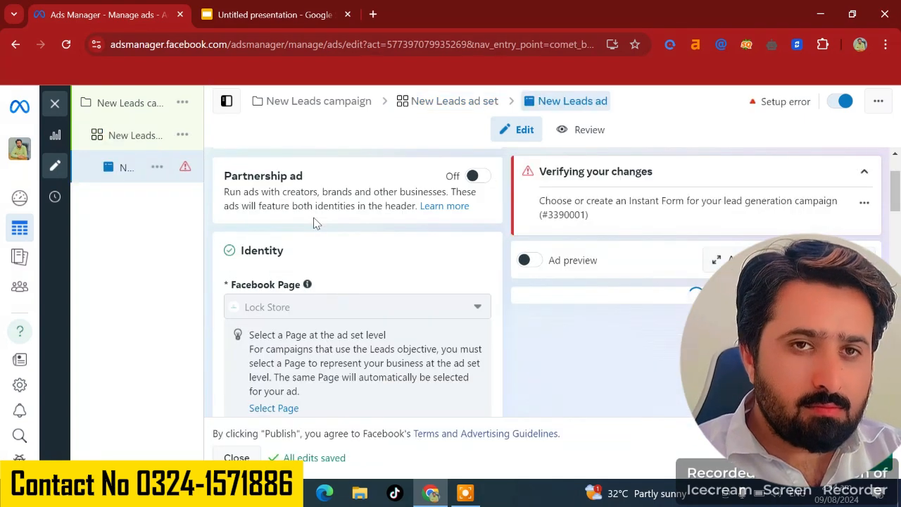
{"action": "scroll", "coordinate": [324, 255], "scroll_direction": "down", "scroll_amount": 1}
{"action": "scroll", "coordinate": [324, 253], "scroll_direction": "down", "scroll_amount": 3}
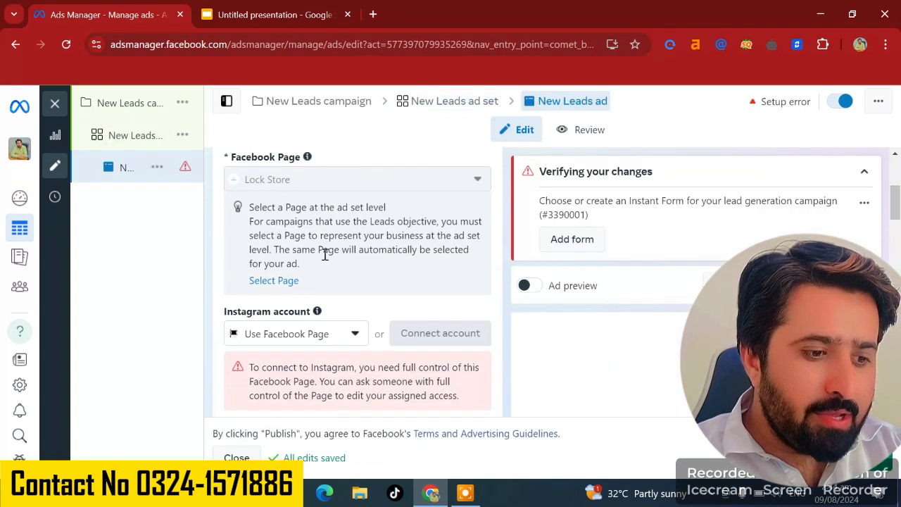
{"action": "scroll", "coordinate": [359, 291], "scroll_direction": "down", "scroll_amount": 3}
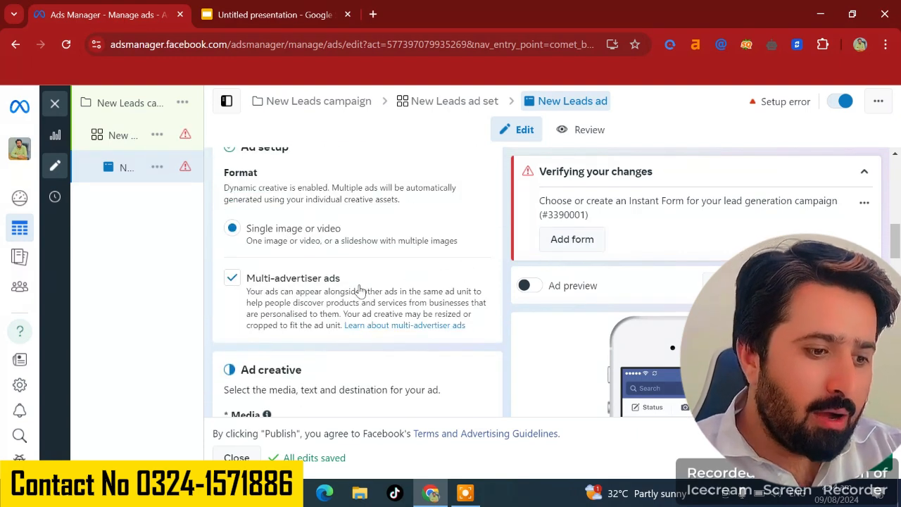
{"action": "scroll", "coordinate": [285, 308], "scroll_direction": "down", "scroll_amount": 2}
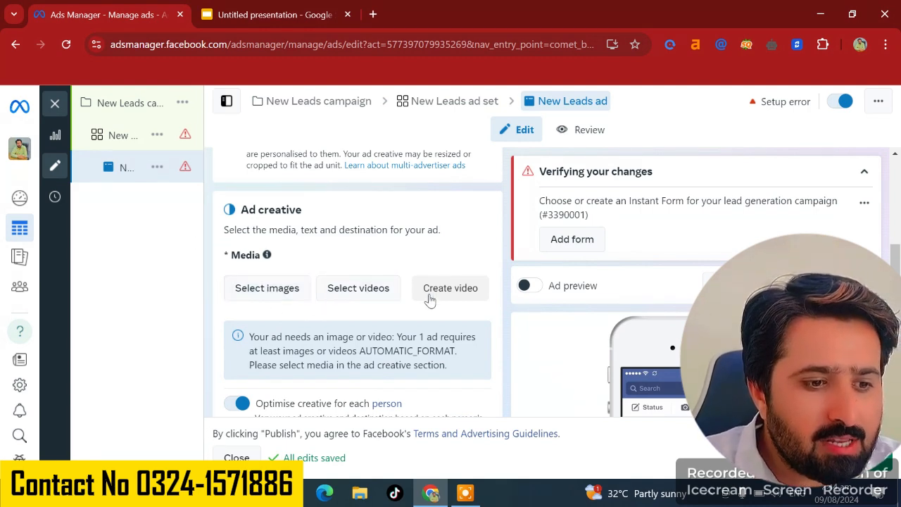
{"action": "scroll", "coordinate": [316, 365], "scroll_direction": "down", "scroll_amount": 1}
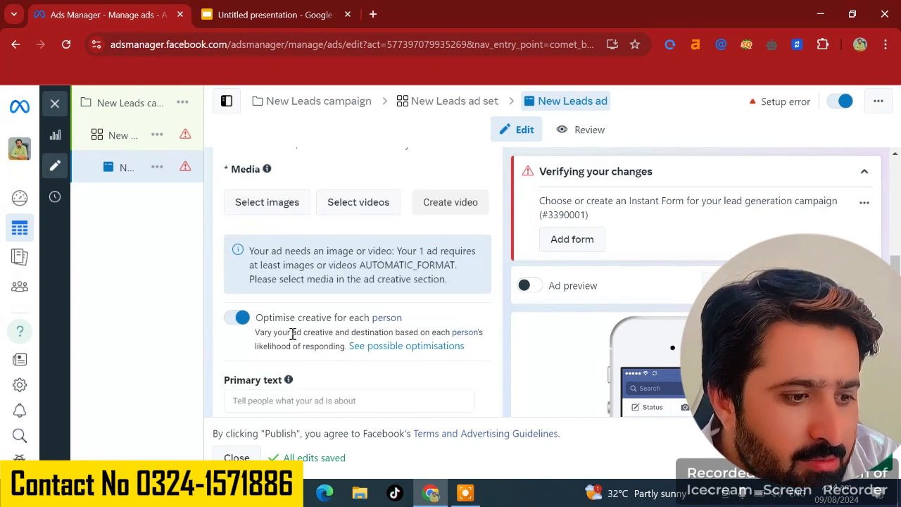
{"action": "scroll", "coordinate": [293, 334], "scroll_direction": "up", "scroll_amount": 1}
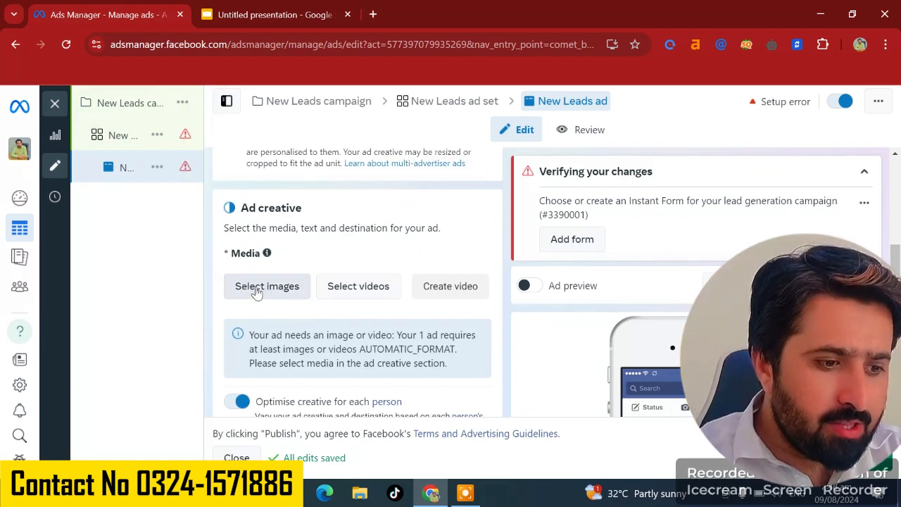
- Look at the account images available for the ad's media, close the image picker, and examine the creative optimisation and primary text settings
{"action": "left_click", "coordinate": [257, 288]}
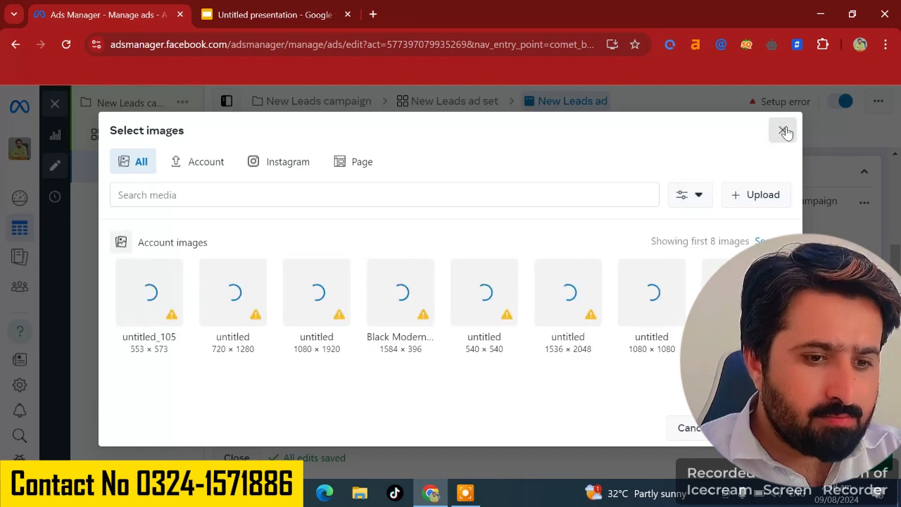
{"action": "left_click", "coordinate": [784, 132]}
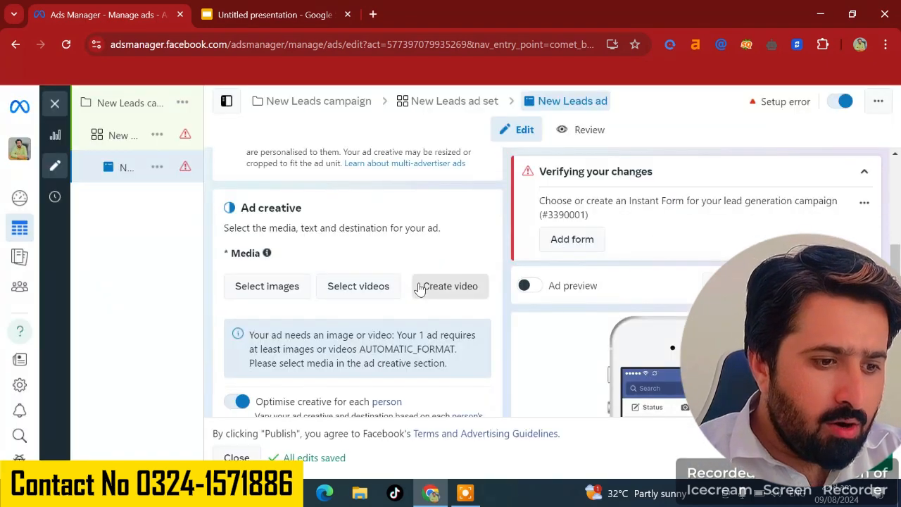
{"action": "scroll", "coordinate": [433, 302], "scroll_direction": "down", "scroll_amount": 1}
{"action": "scroll", "coordinate": [434, 303], "scroll_direction": "down", "scroll_amount": 2}
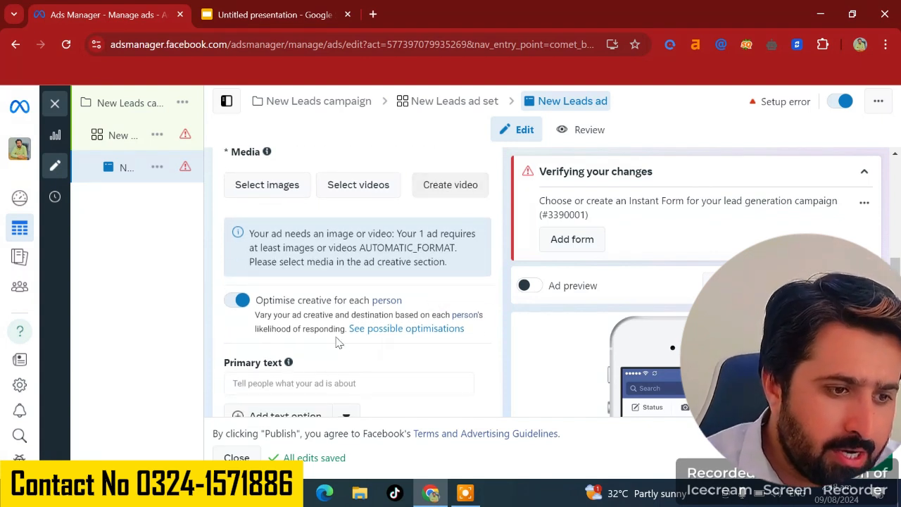
{"action": "scroll", "coordinate": [336, 343], "scroll_direction": "down", "scroll_amount": 1}
{"action": "scroll", "coordinate": [336, 343], "scroll_direction": "up", "scroll_amount": 1}
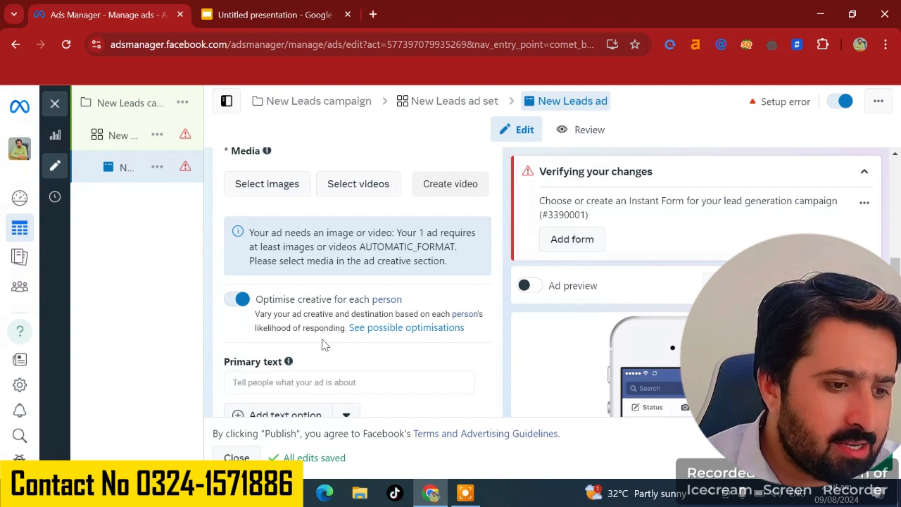
{"action": "scroll", "coordinate": [323, 345], "scroll_direction": "down", "scroll_amount": 1}
{"action": "scroll", "coordinate": [323, 344], "scroll_direction": "up", "scroll_amount": 3}
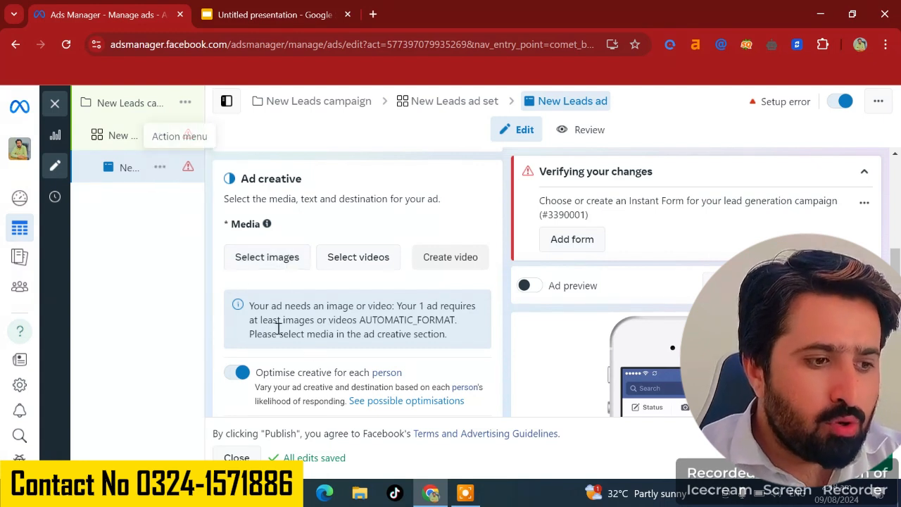
- Return to the New Leads ad set, turn off Dynamic creative and accept the deletion of extra creative assets
{"action": "left_click", "coordinate": [117, 135]}
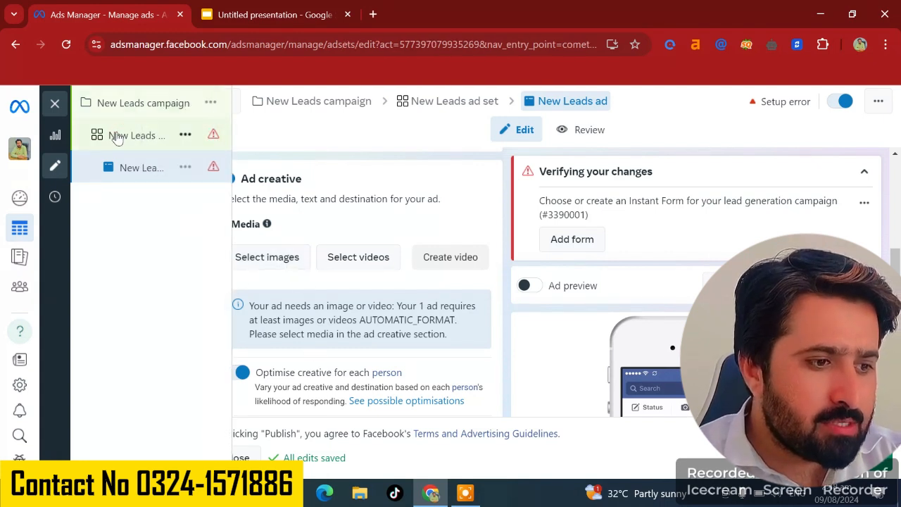
{"action": "left_click", "coordinate": [151, 142]}
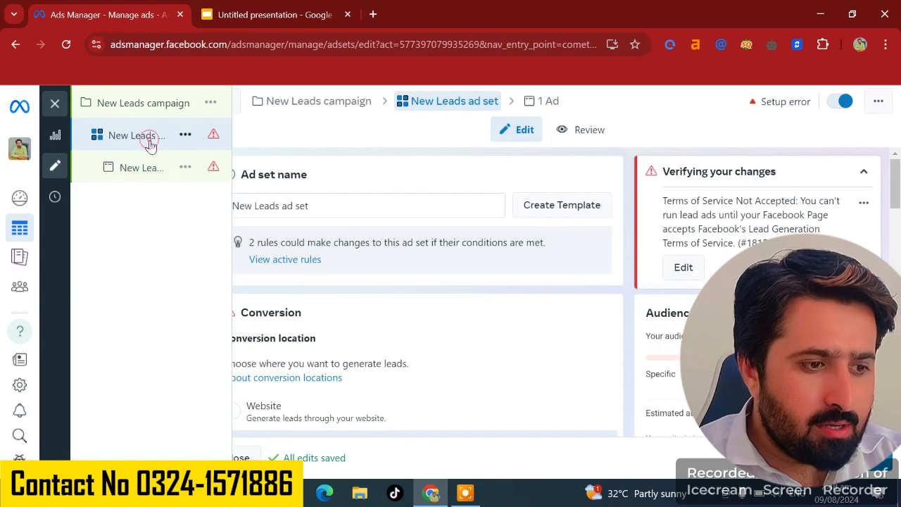
{"action": "scroll", "coordinate": [359, 324], "scroll_direction": "down", "scroll_amount": 3}
{"action": "scroll", "coordinate": [431, 321], "scroll_direction": "down", "scroll_amount": 12}
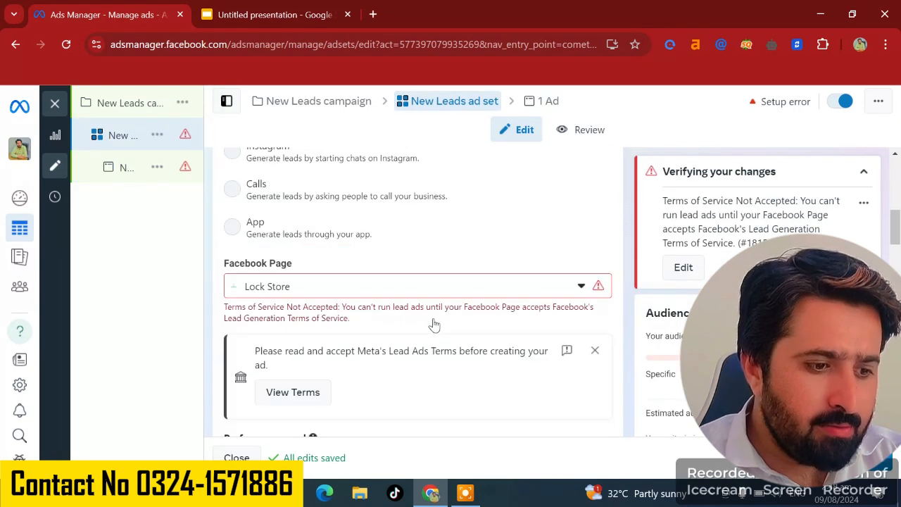
{"action": "scroll", "coordinate": [432, 318], "scroll_direction": "down", "scroll_amount": 2}
{"action": "scroll", "coordinate": [432, 319], "scroll_direction": "up", "scroll_amount": 2}
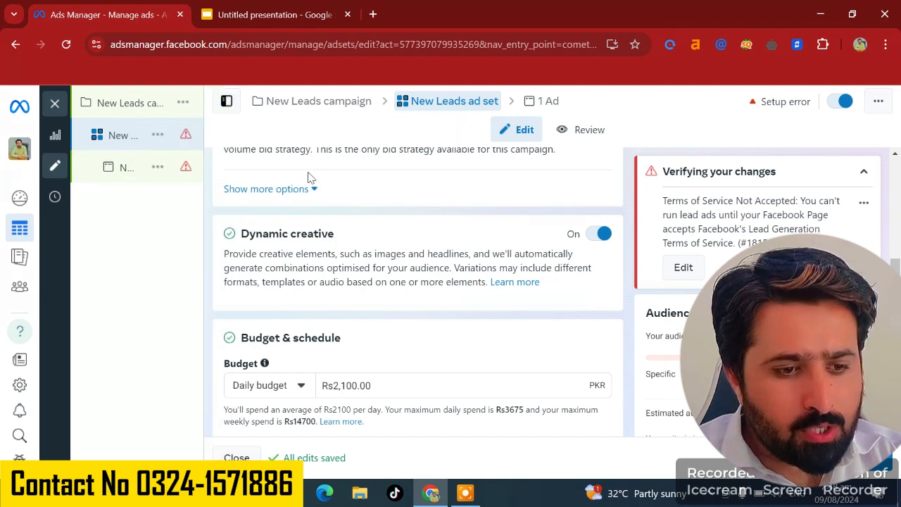
{"action": "left_click", "coordinate": [604, 233]}
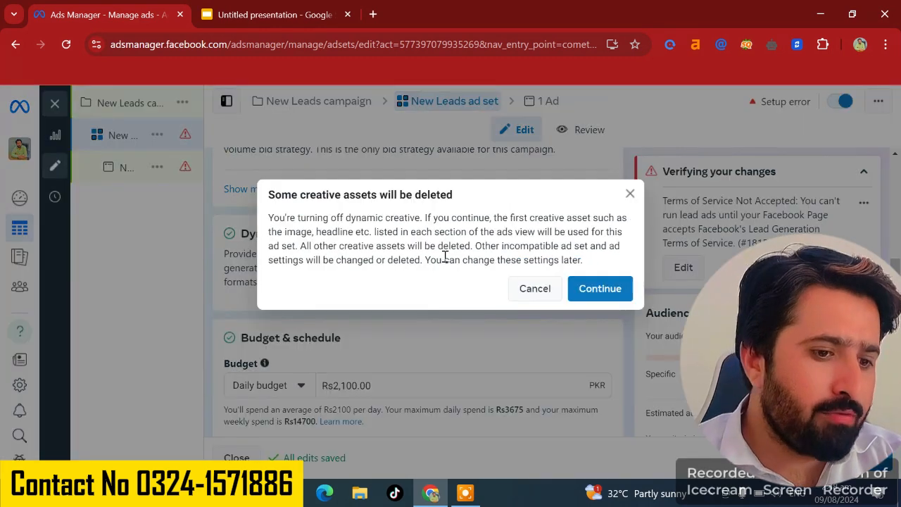
{"action": "left_click", "coordinate": [595, 295]}
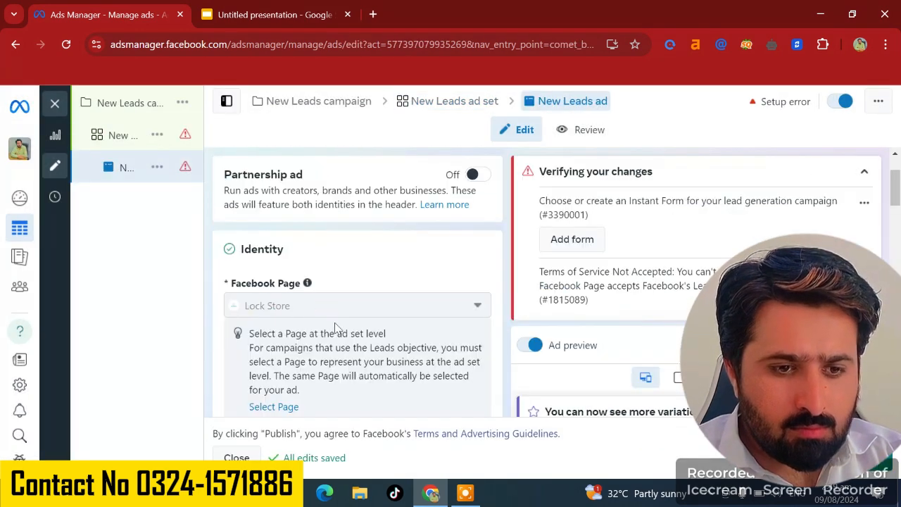
- Review the ad's identity and format settings and check which media types can be added to its creative
{"action": "scroll", "coordinate": [337, 334], "scroll_direction": "down", "scroll_amount": 2}
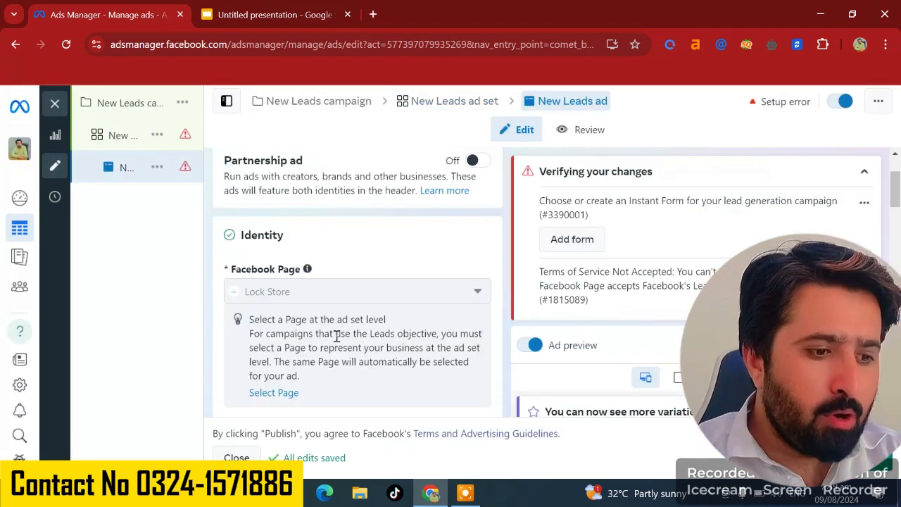
{"action": "scroll", "coordinate": [337, 341], "scroll_direction": "down", "scroll_amount": 6}
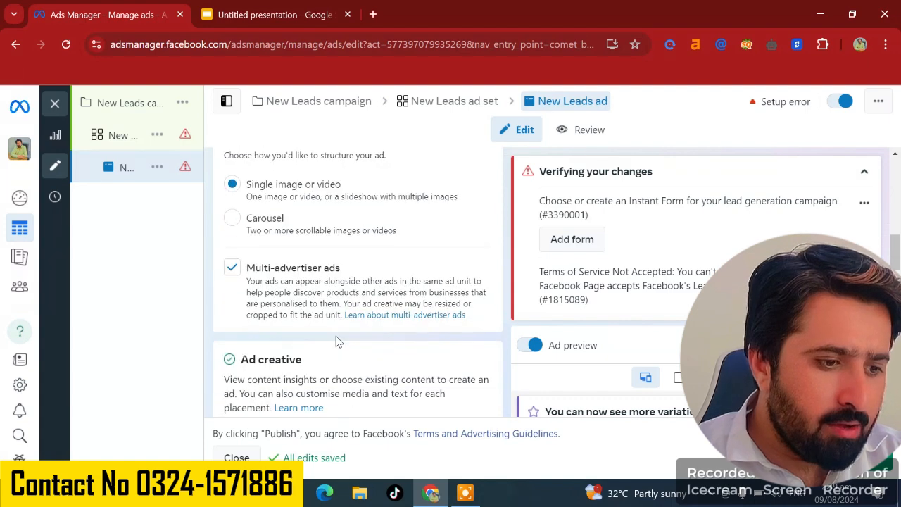
{"action": "scroll", "coordinate": [337, 341], "scroll_direction": "up", "scroll_amount": 2}
{"action": "scroll", "coordinate": [338, 341], "scroll_direction": "down", "scroll_amount": 5}
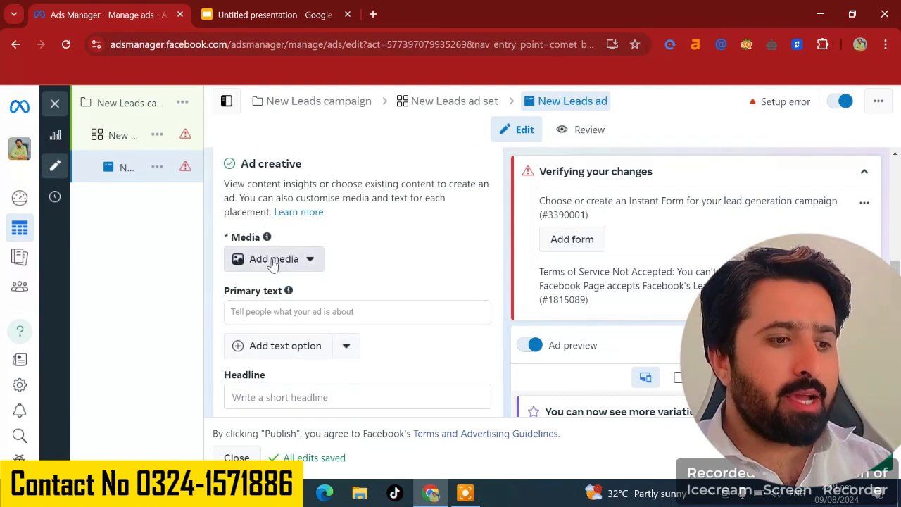
{"action": "left_click", "coordinate": [273, 260]}
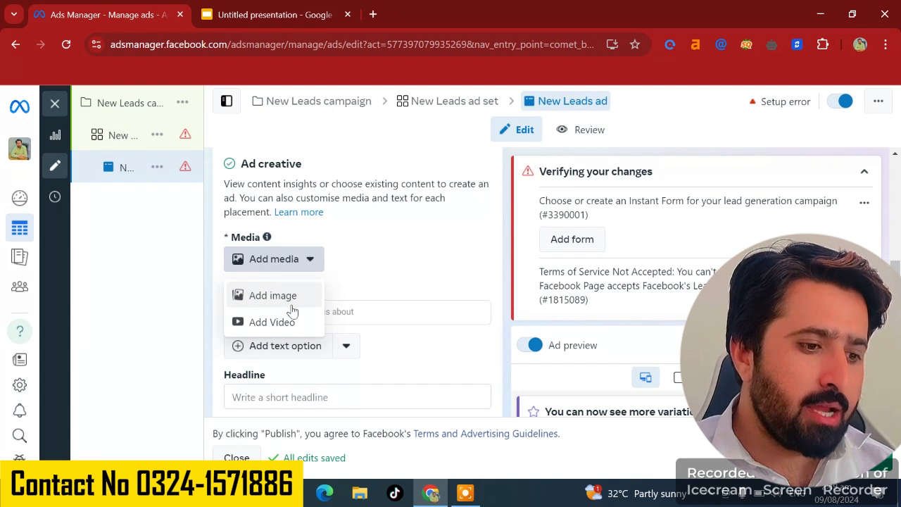
{"action": "left_click", "coordinate": [362, 285]}
- Examine the New Leads ad's primary text, headline and description fields without entering any text
{"action": "scroll", "coordinate": [262, 333], "scroll_direction": "down", "scroll_amount": 2}
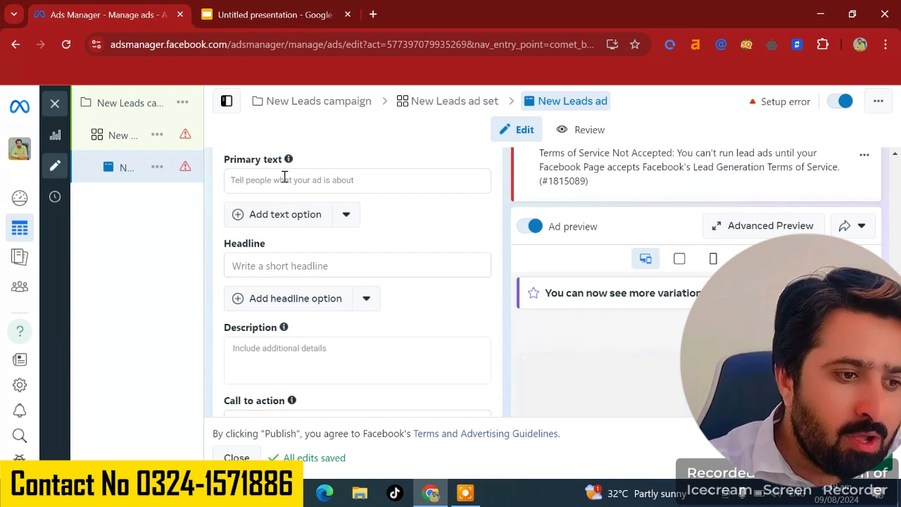
{"action": "left_click", "coordinate": [284, 180]}
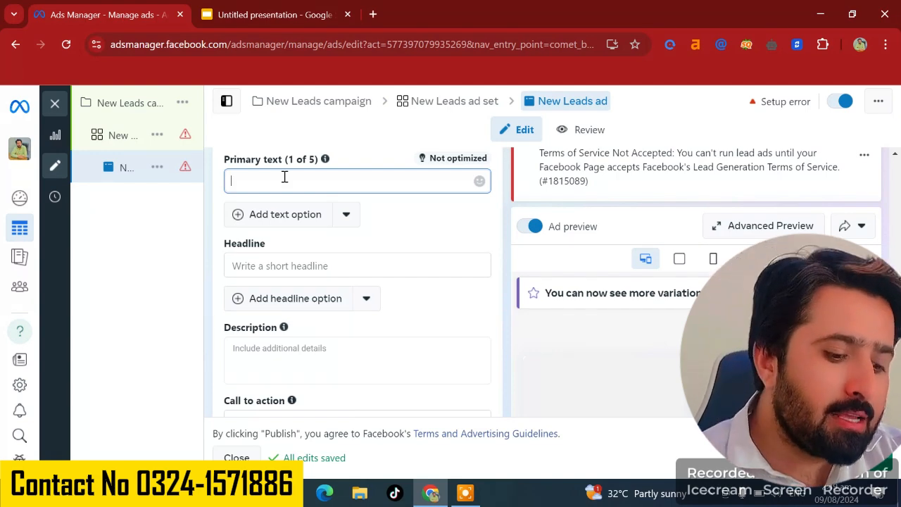
{"action": "left_click", "coordinate": [296, 268]}
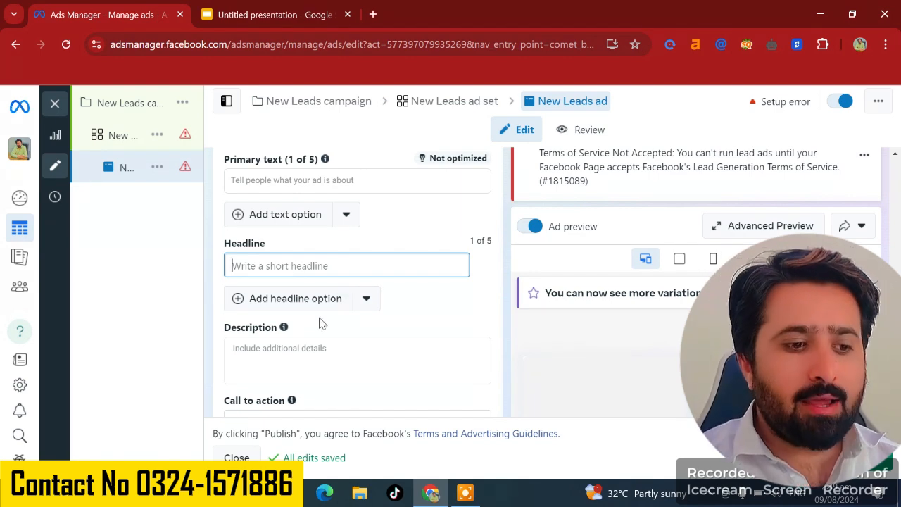
{"action": "left_click", "coordinate": [319, 349]}
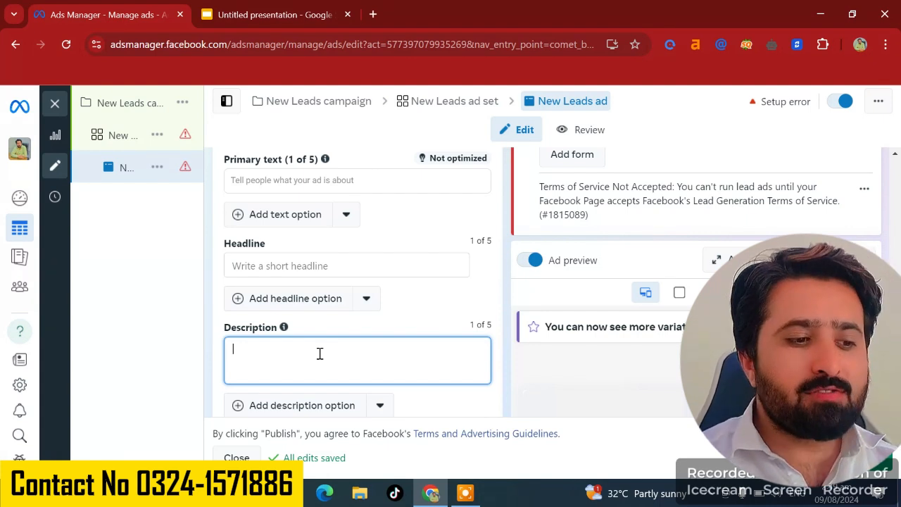
- Look through the available call-to-action options for the ad and close the list, keeping Sign up
{"action": "scroll", "coordinate": [320, 363], "scroll_direction": "down", "scroll_amount": 2}
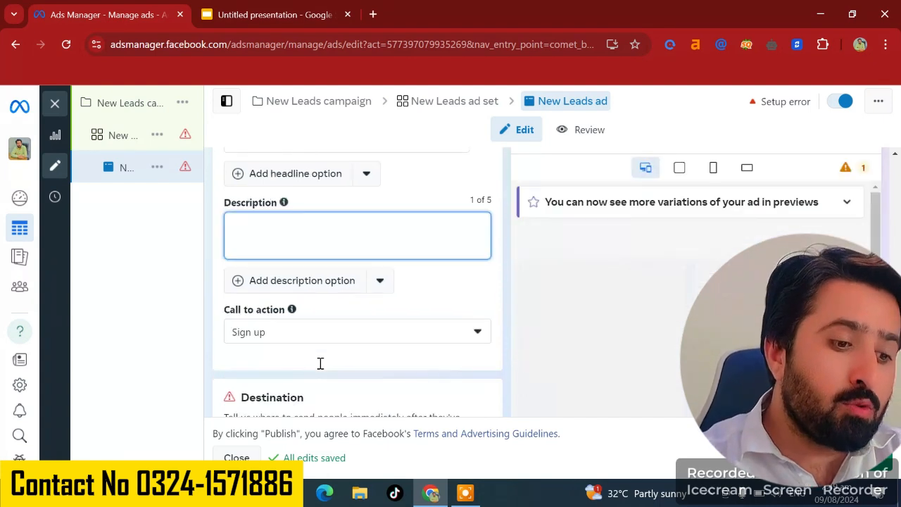
{"action": "left_click", "coordinate": [333, 320]}
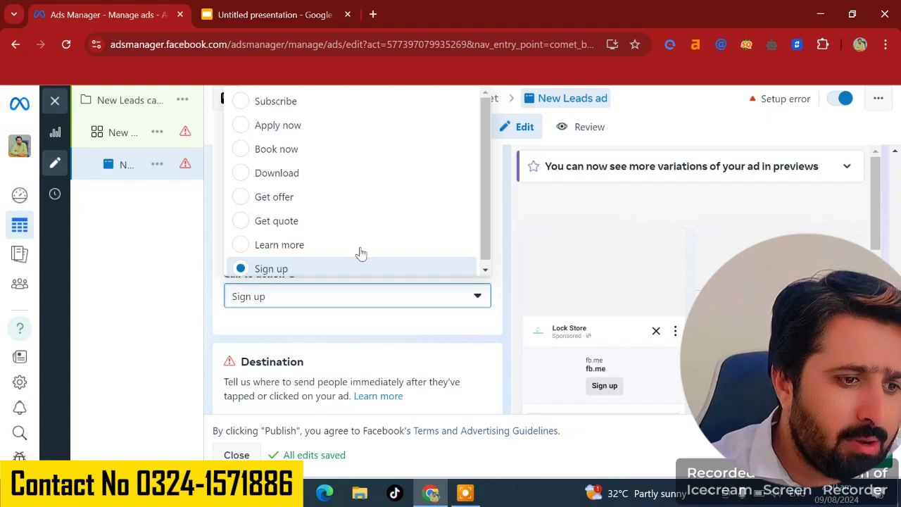
{"action": "scroll", "coordinate": [326, 359], "scroll_direction": "up", "scroll_amount": 1}
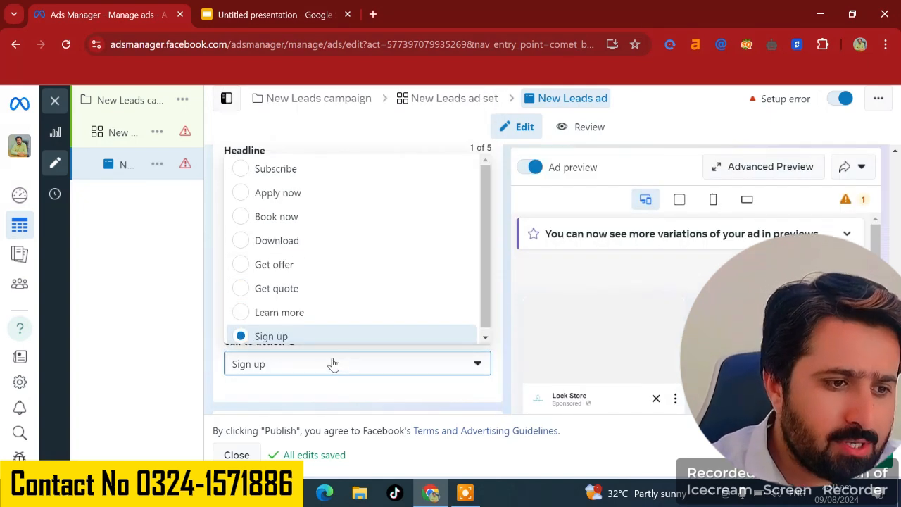
{"action": "left_click", "coordinate": [313, 418]}
- Open the Instant Form builder for the ad's destination and close the lead form, then review the ad's tracking and URL parameter settings
{"action": "scroll", "coordinate": [350, 391], "scroll_direction": "down", "scroll_amount": 5}
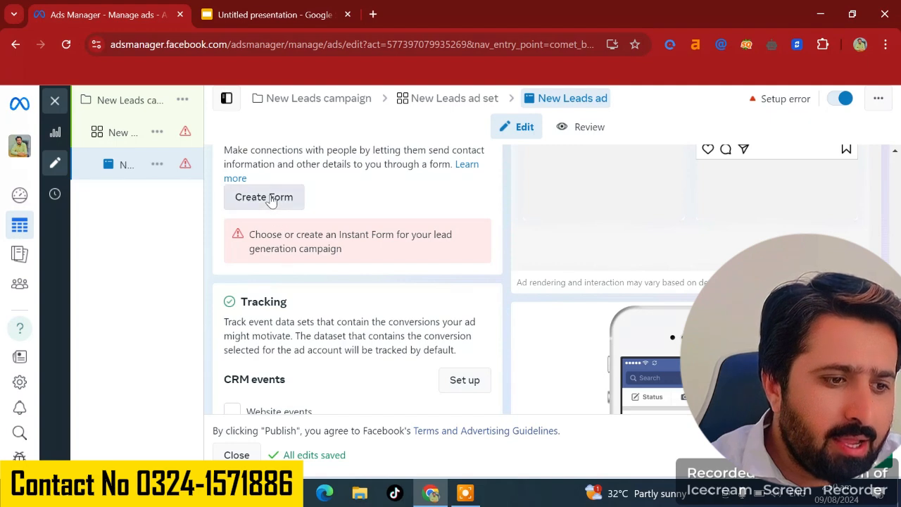
{"action": "left_click", "coordinate": [271, 199]}
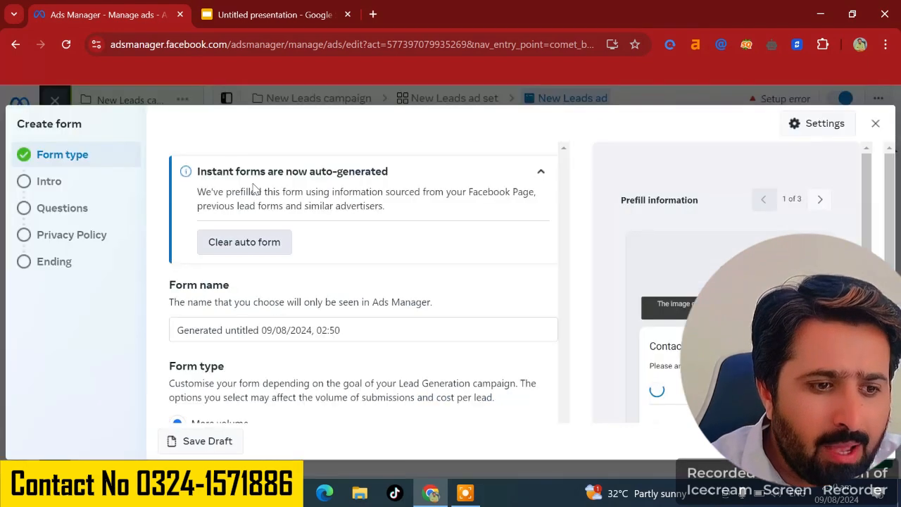
{"action": "left_click", "coordinate": [876, 123]}
{"action": "left_click", "coordinate": [595, 277]}
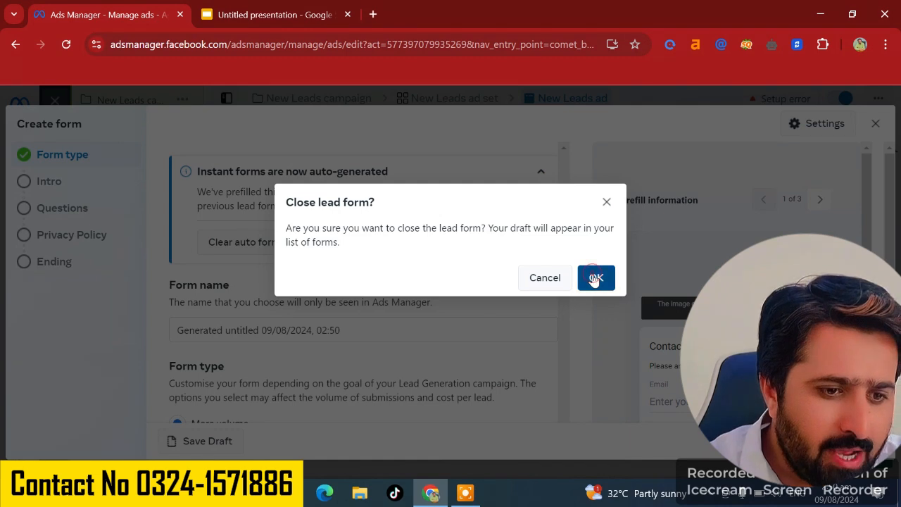
{"action": "scroll", "coordinate": [373, 341], "scroll_direction": "down", "scroll_amount": 3}
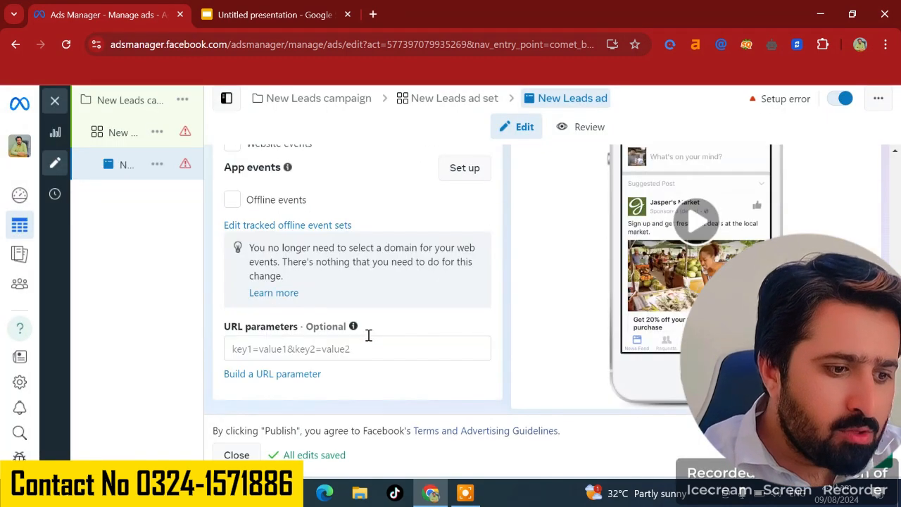
{"action": "scroll", "coordinate": [369, 341], "scroll_direction": "up", "scroll_amount": 2}
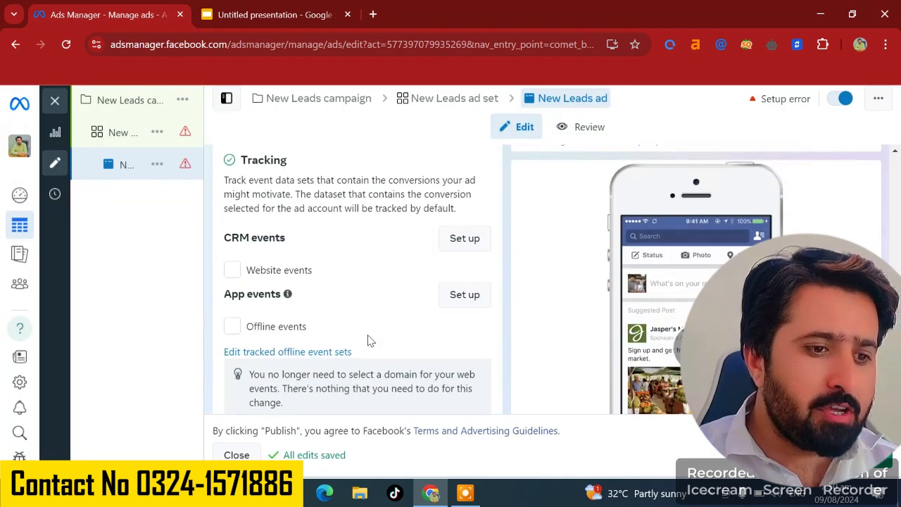